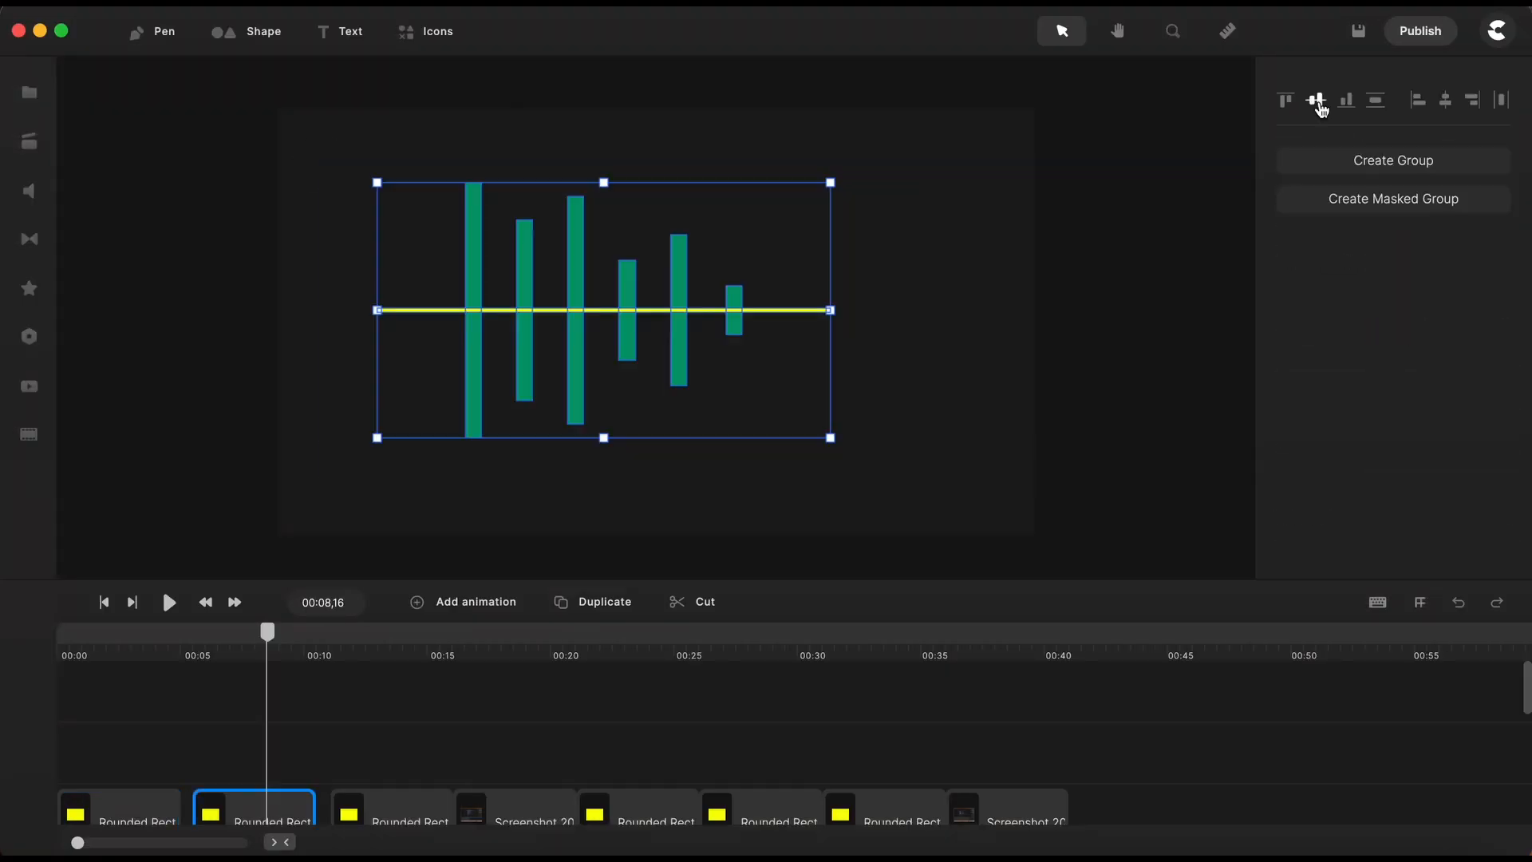
# - Select all the bars of the example bar charts on the canvas
pyautogui.click(414, 726)
pyautogui.moveTo(322, 148); pyautogui.dragTo(860, 467)
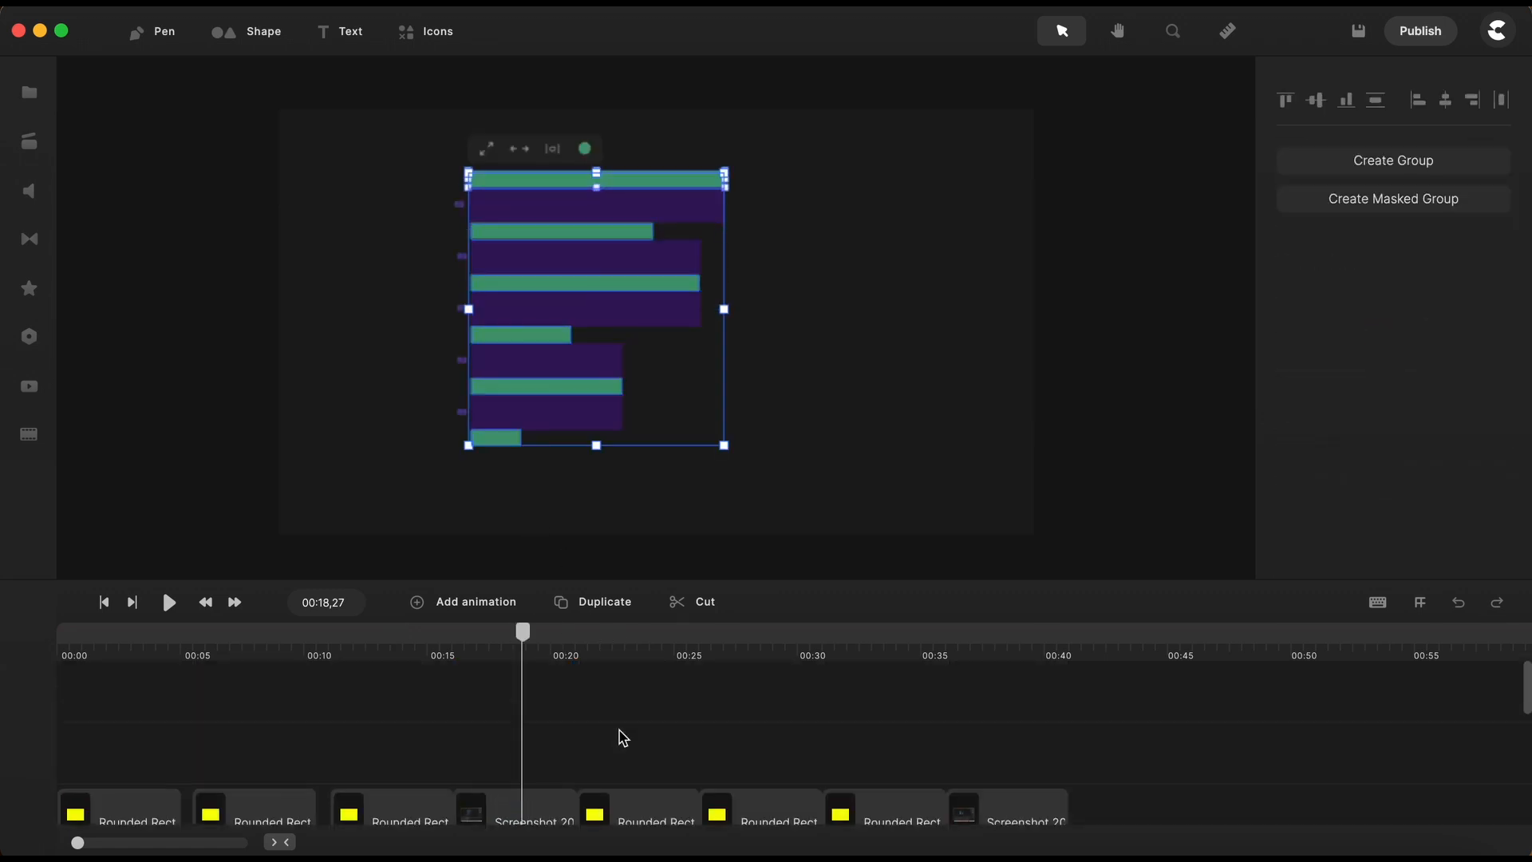
pyautogui.moveTo(432, 134); pyautogui.dragTo(762, 429)
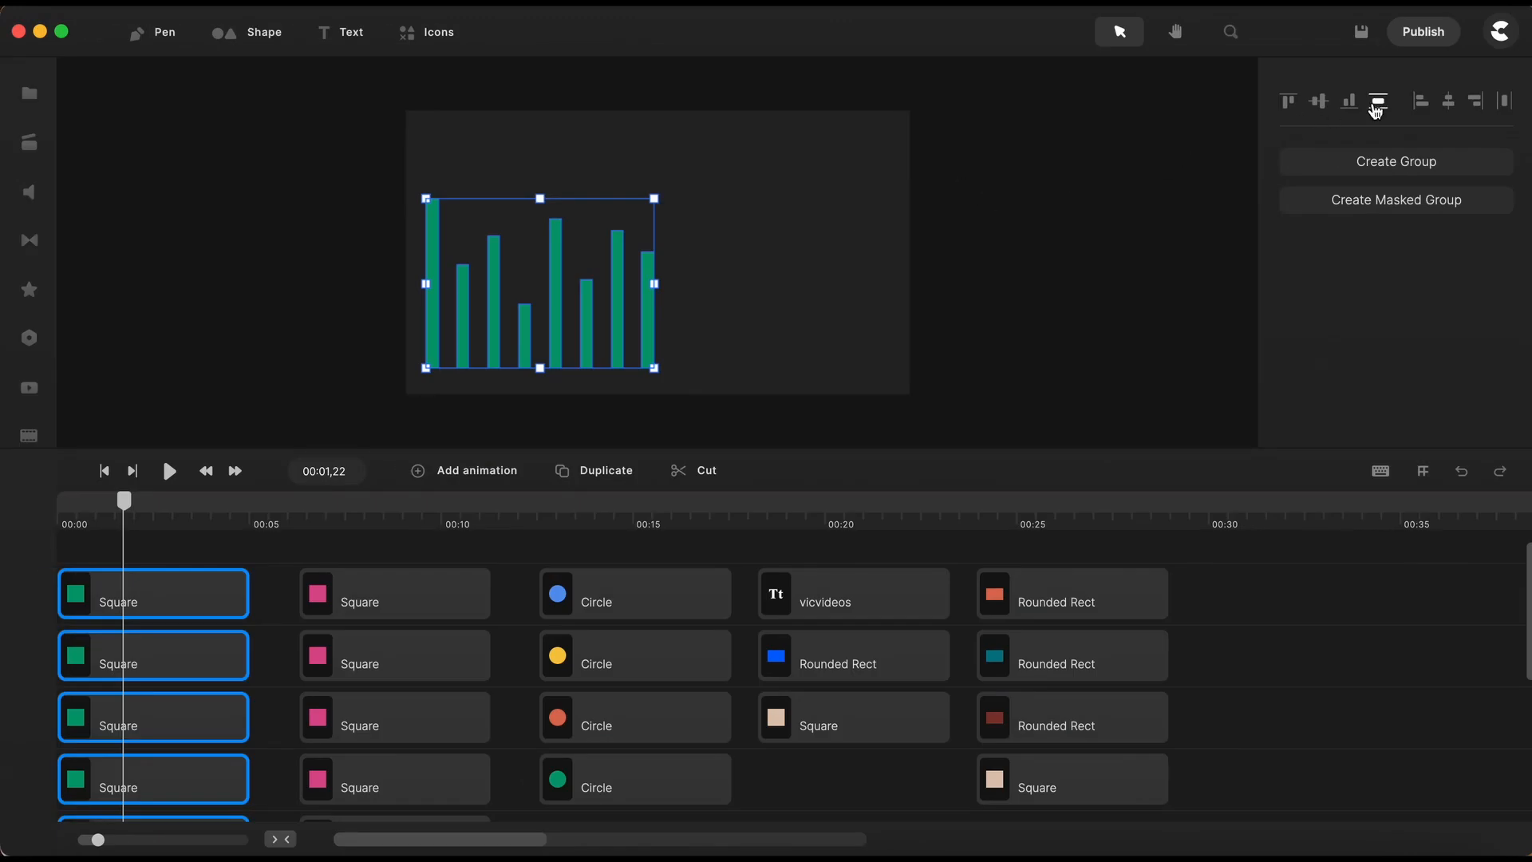
# - Compare the settings offered with nothing selected, with only the rightmost green bar selected, and with all the green bars selected
pyautogui.click(1010, 242)
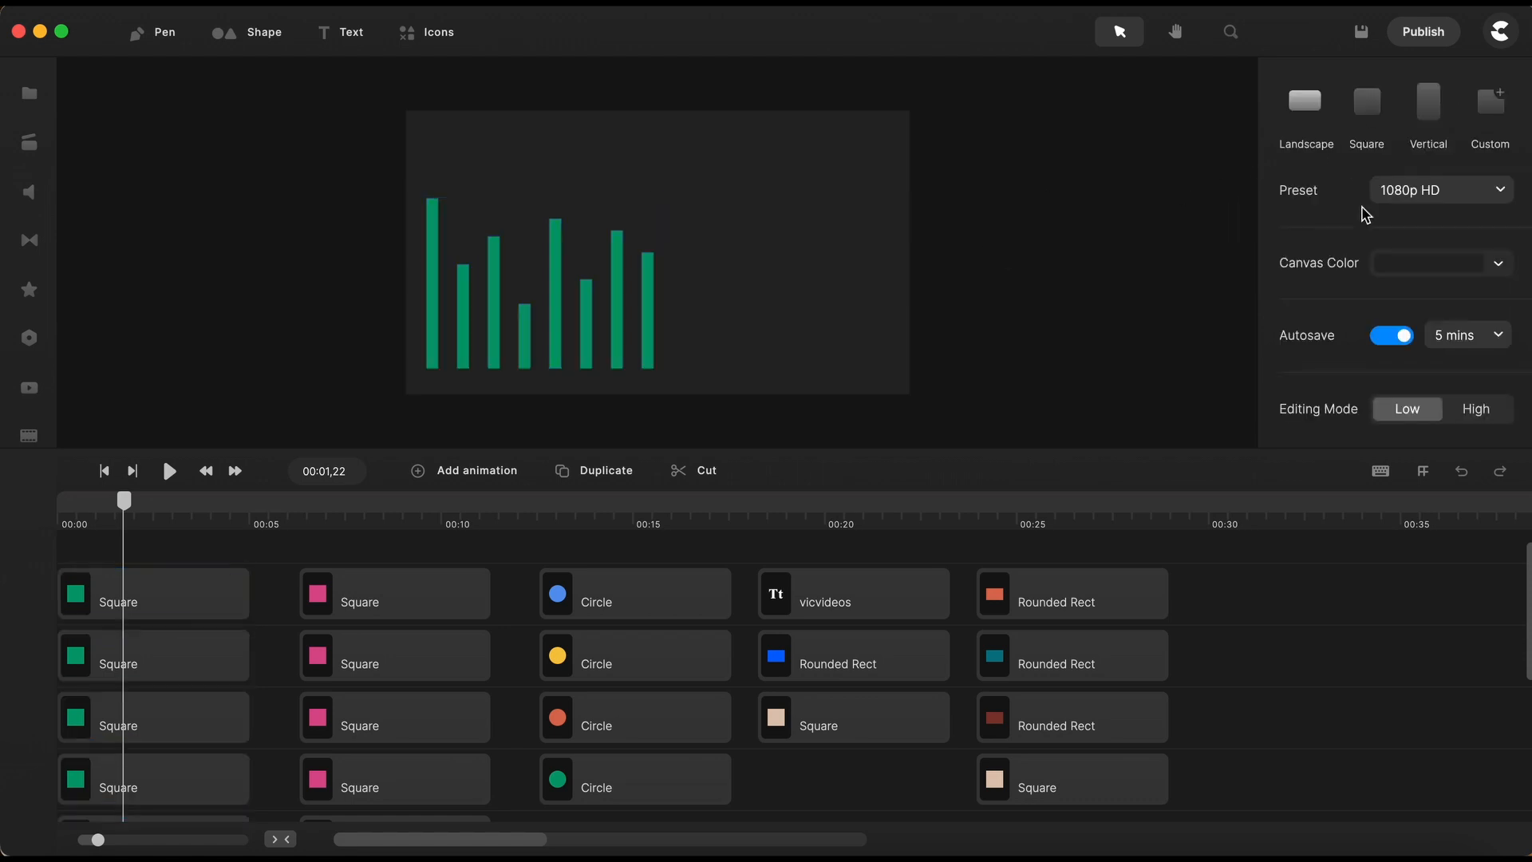
pyautogui.scroll(-3, 1344, 239)
pyautogui.scroll(3, 1333, 260)
pyautogui.click(646, 295)
pyautogui.scroll(-3, 1386, 226)
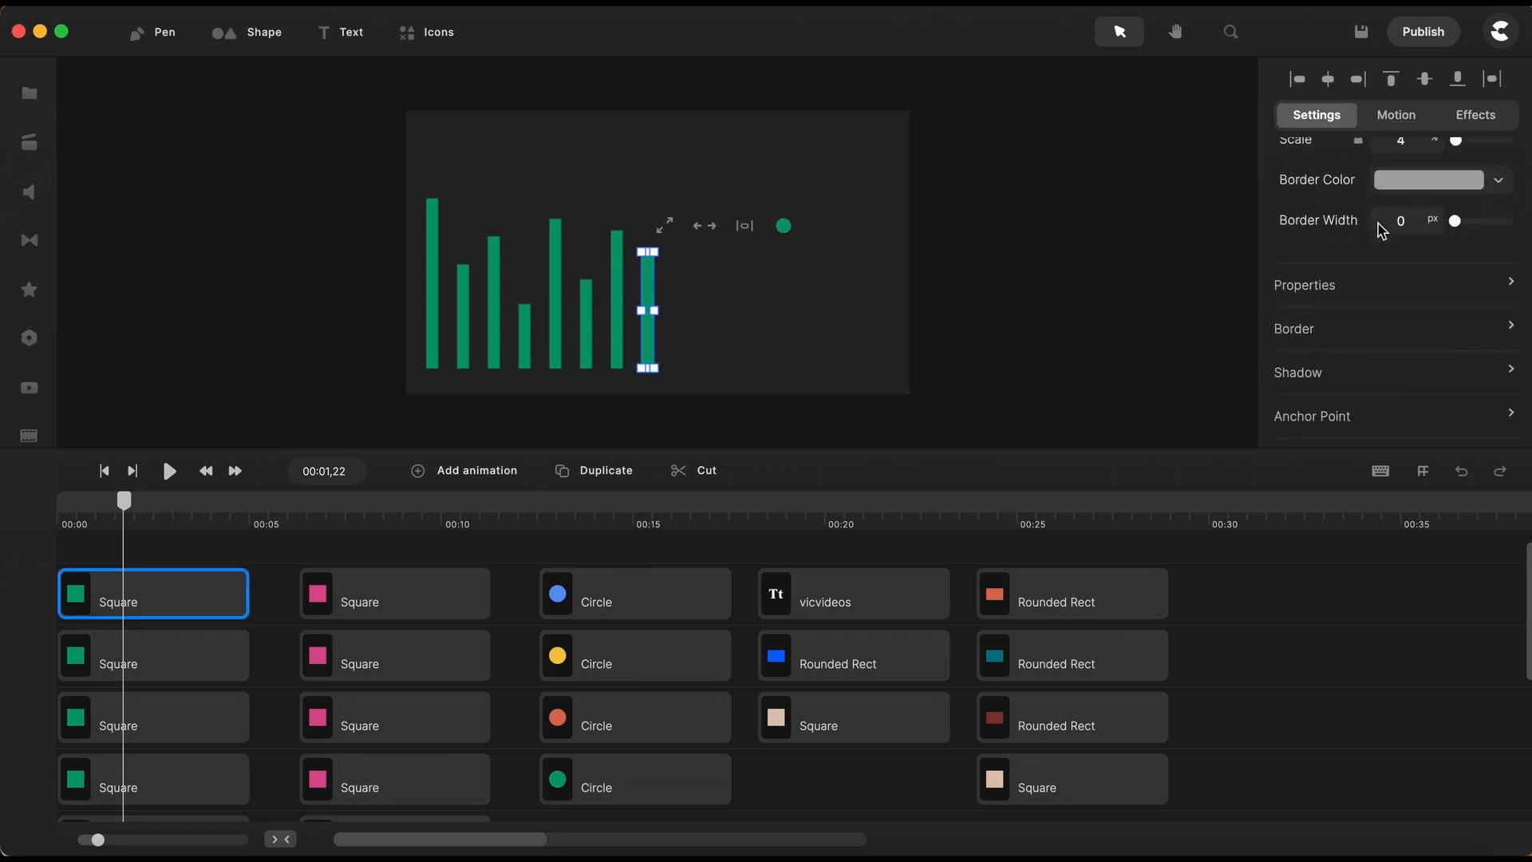
pyautogui.scroll(3, 1286, 232)
pyautogui.click(998, 292)
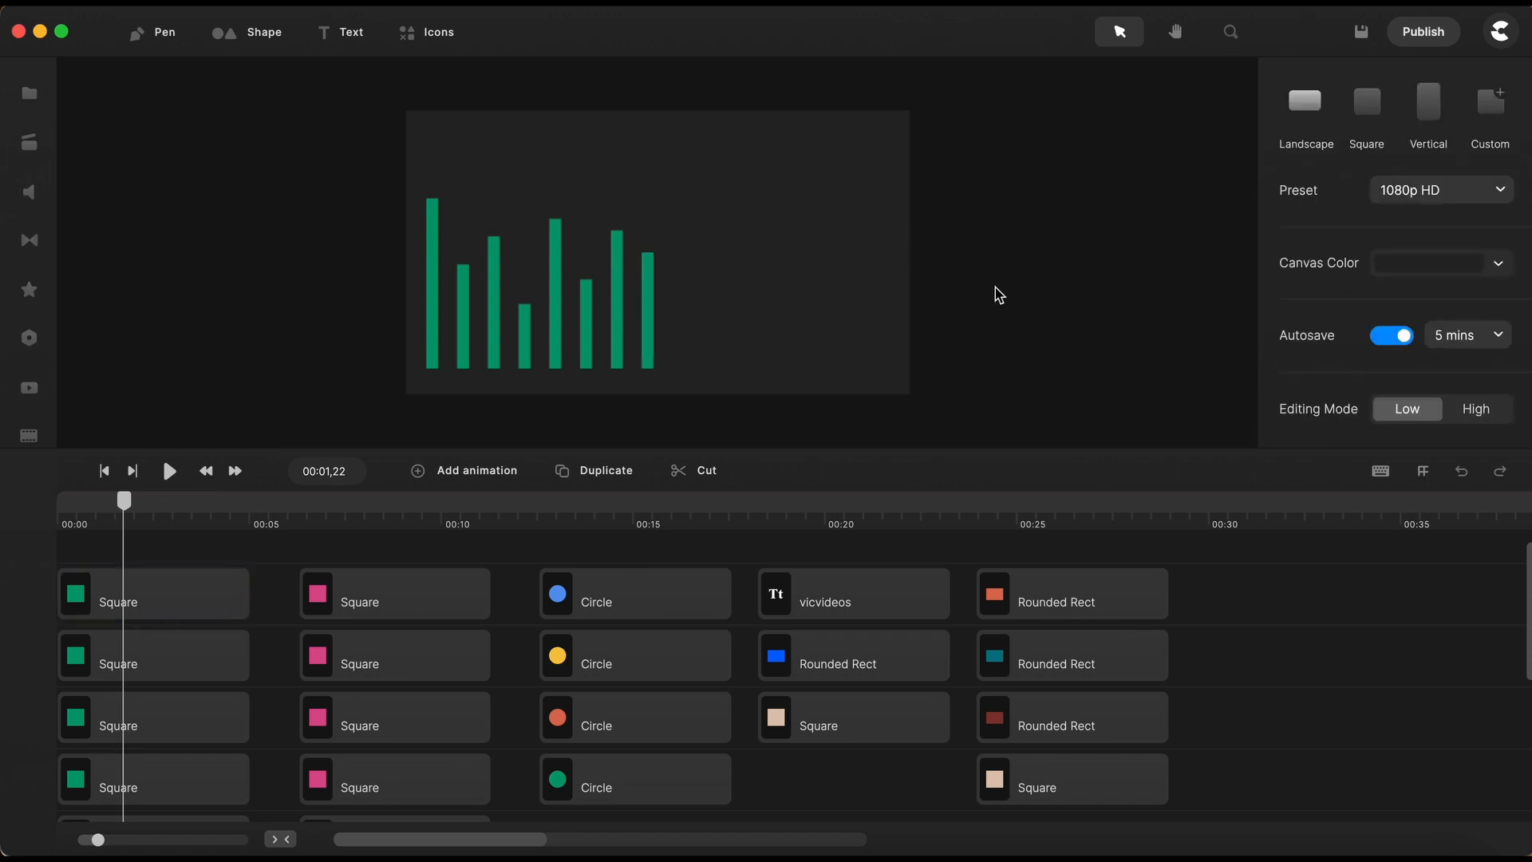
pyautogui.click(707, 317)
pyautogui.moveTo(707, 317); pyautogui.dragTo(403, 330)
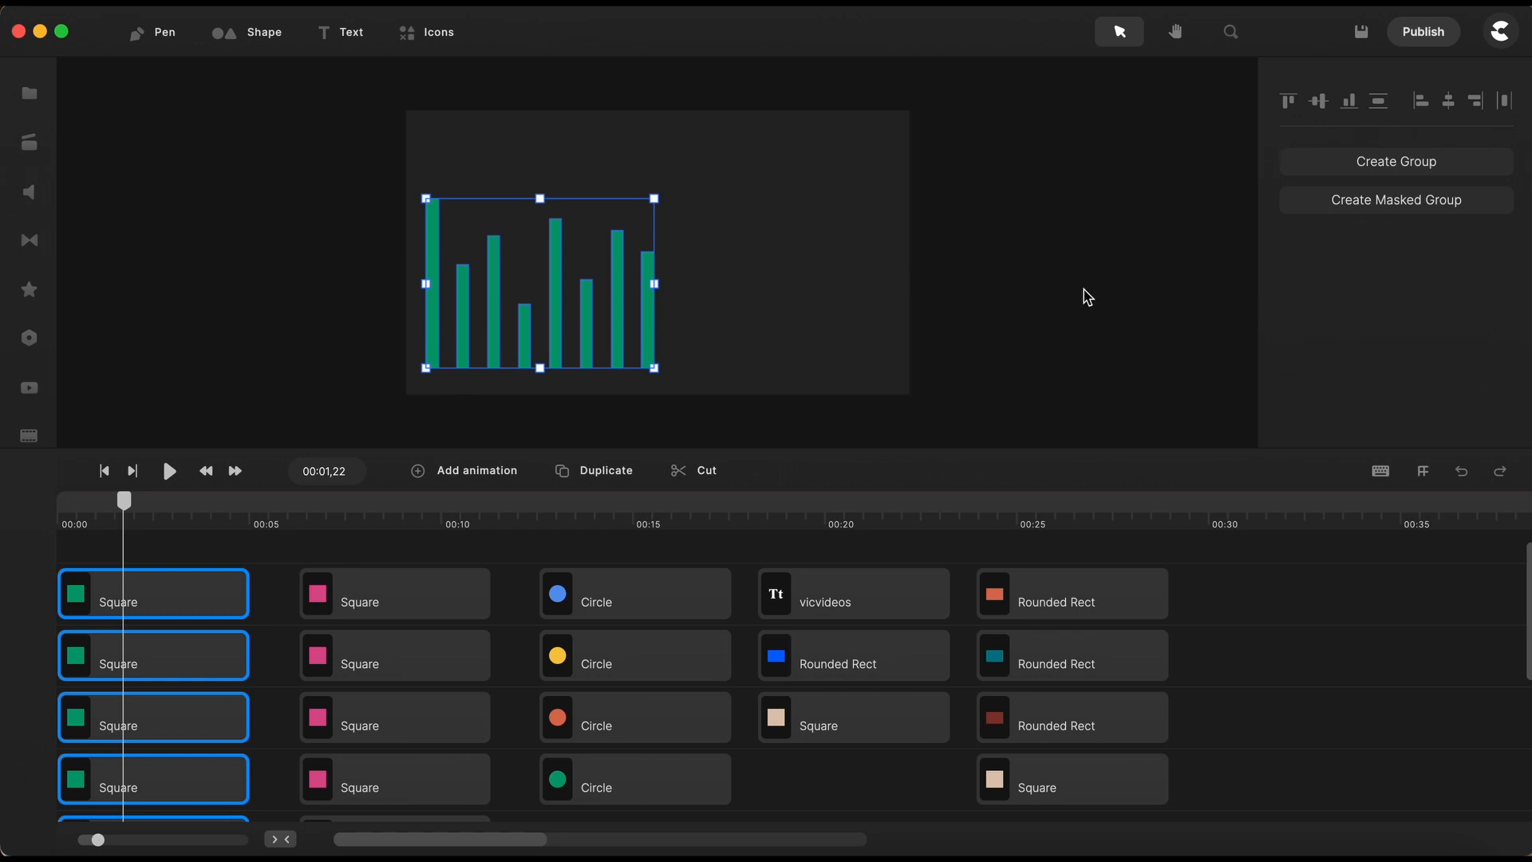
pyautogui.click(1038, 322)
# - Move the second to fifth green bars sideways toward the first bar to make the chart's horizontal spacing uneven
pyautogui.scroll(5, 715, 358)
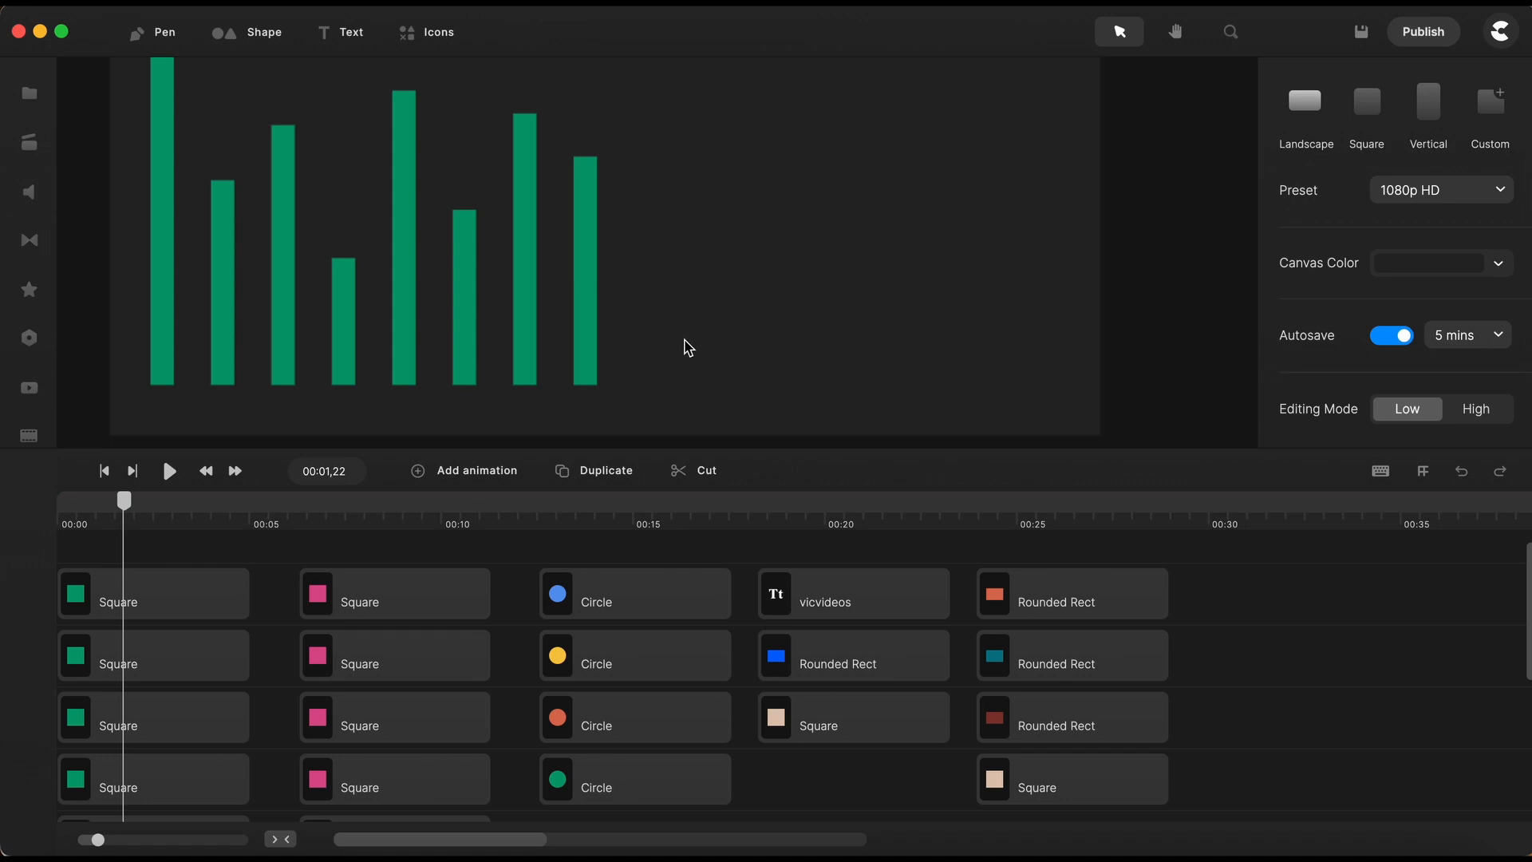
pyautogui.click(585, 325)
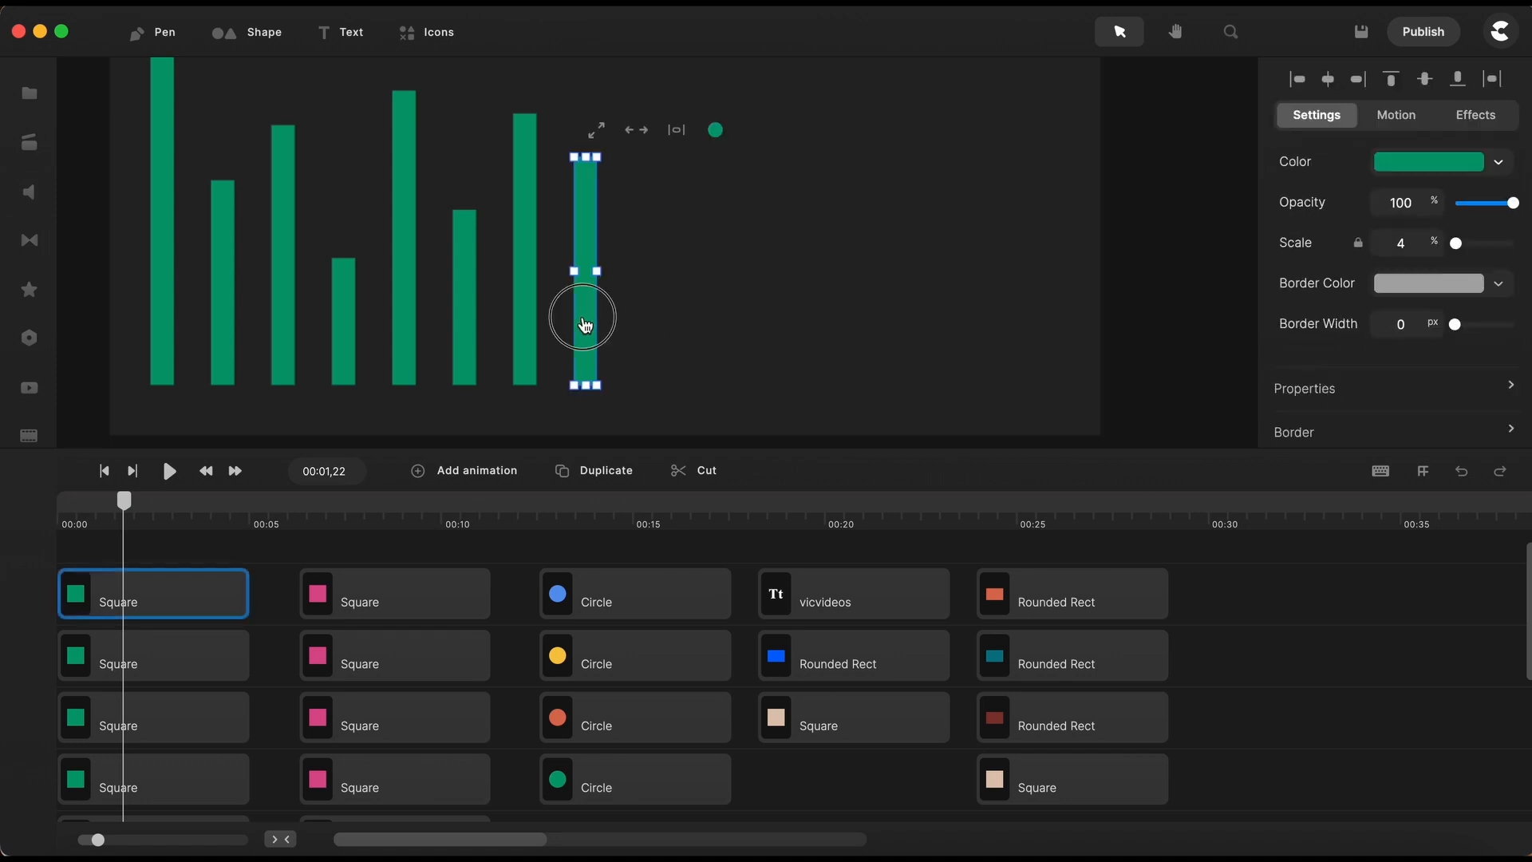
pyautogui.moveTo(585, 324); pyautogui.dragTo(583, 318)
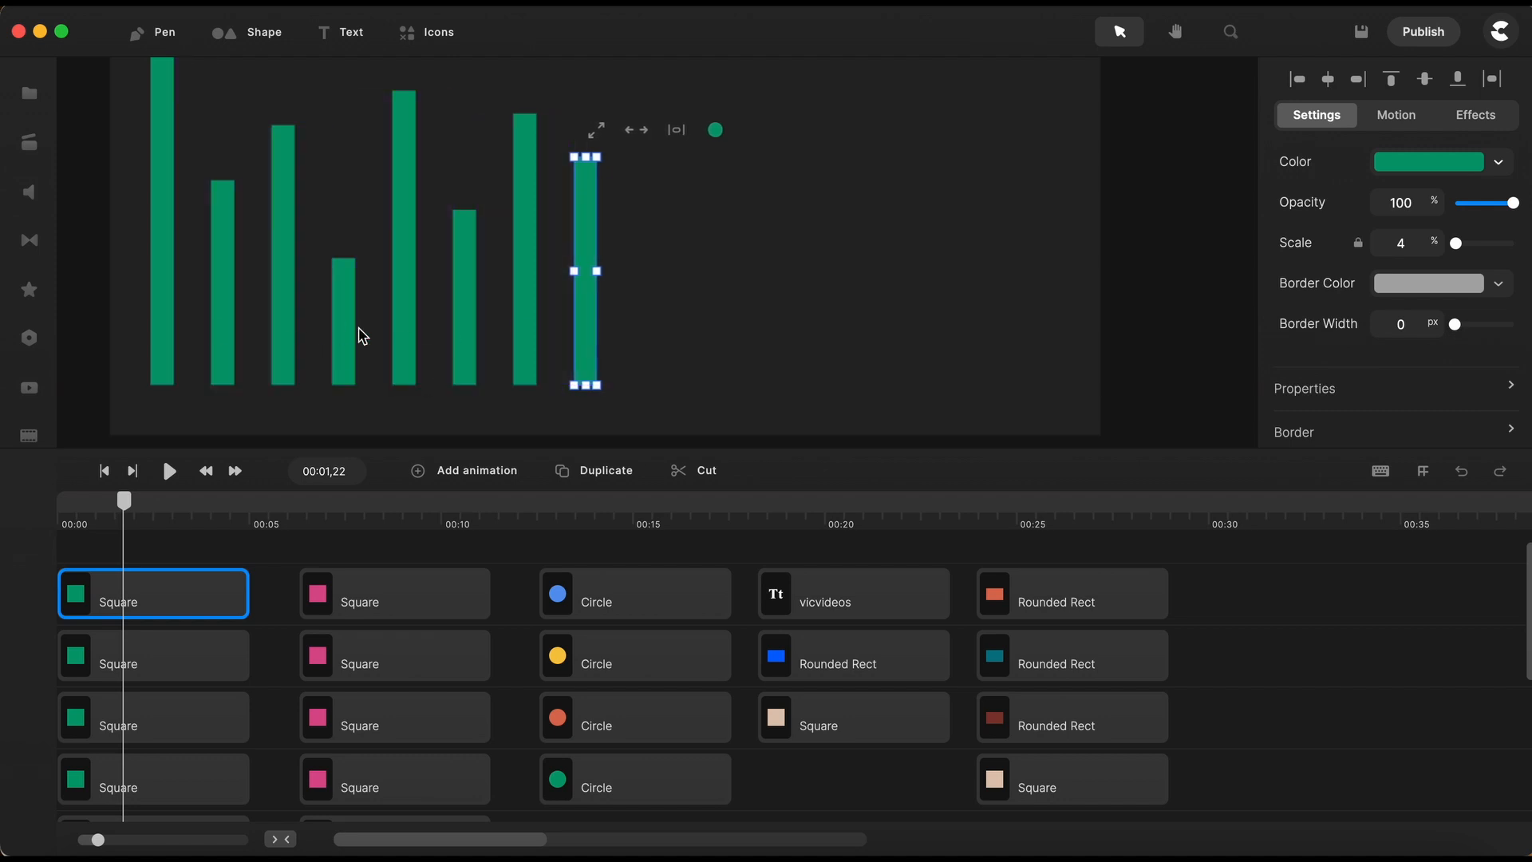
pyautogui.moveTo(591, 355)
pyautogui.mouseDown()
pyautogui.moveTo(577, 349)
pyautogui.moveTo(590, 361)
pyautogui.mouseUp()
pyautogui.moveTo(226, 356); pyautogui.dragTo(301, 361)
pyautogui.moveTo(408, 355); pyautogui.dragTo(356, 355)
pyautogui.click(697, 343)
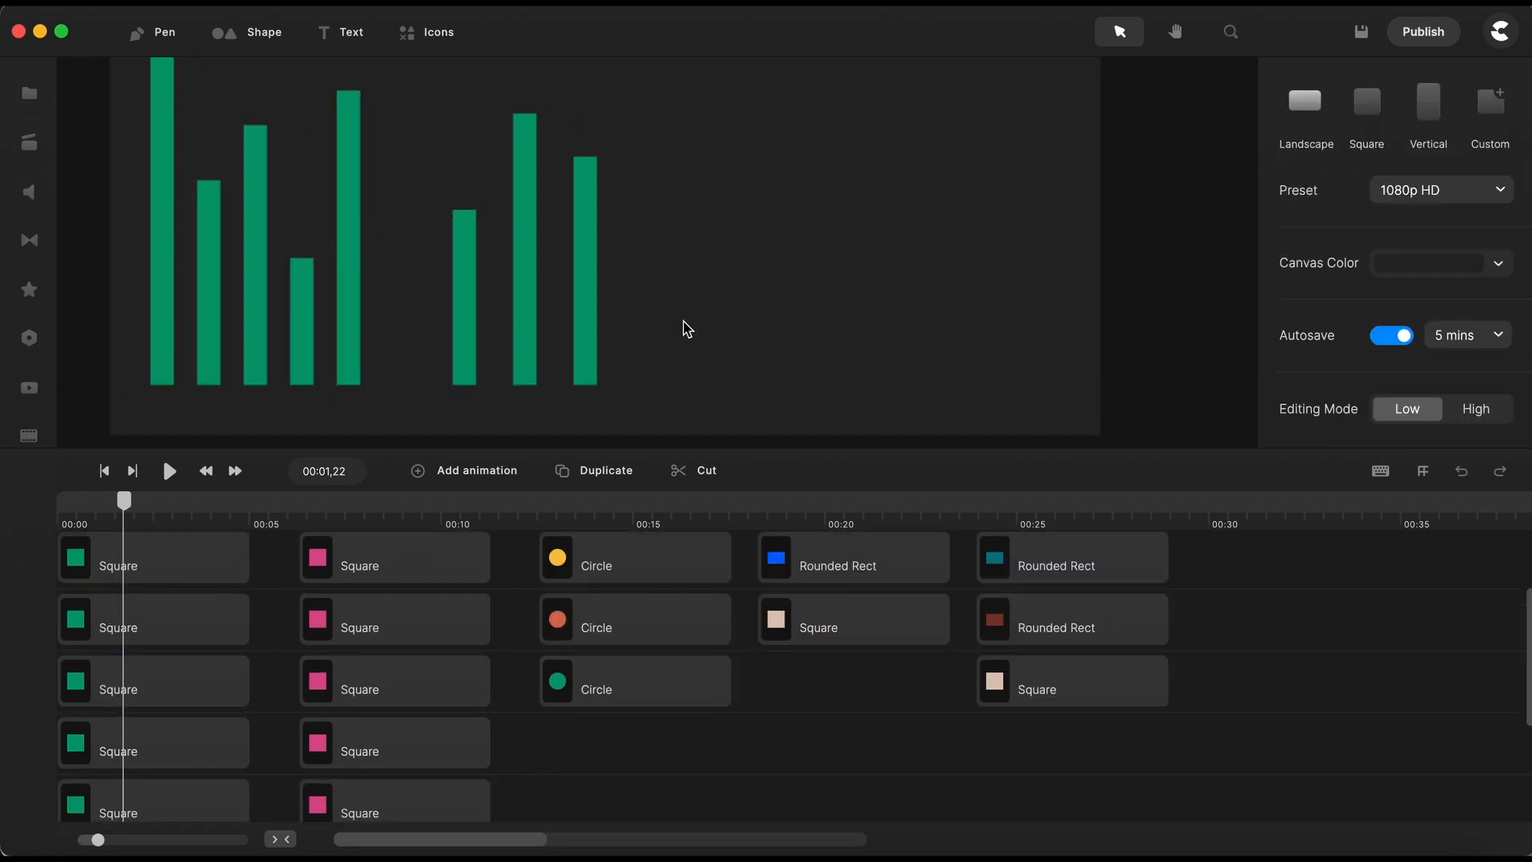
# - Distribute all eight green bars evenly in the horizontal direction
pyautogui.moveTo(680, 324); pyautogui.dragTo(136, 352)
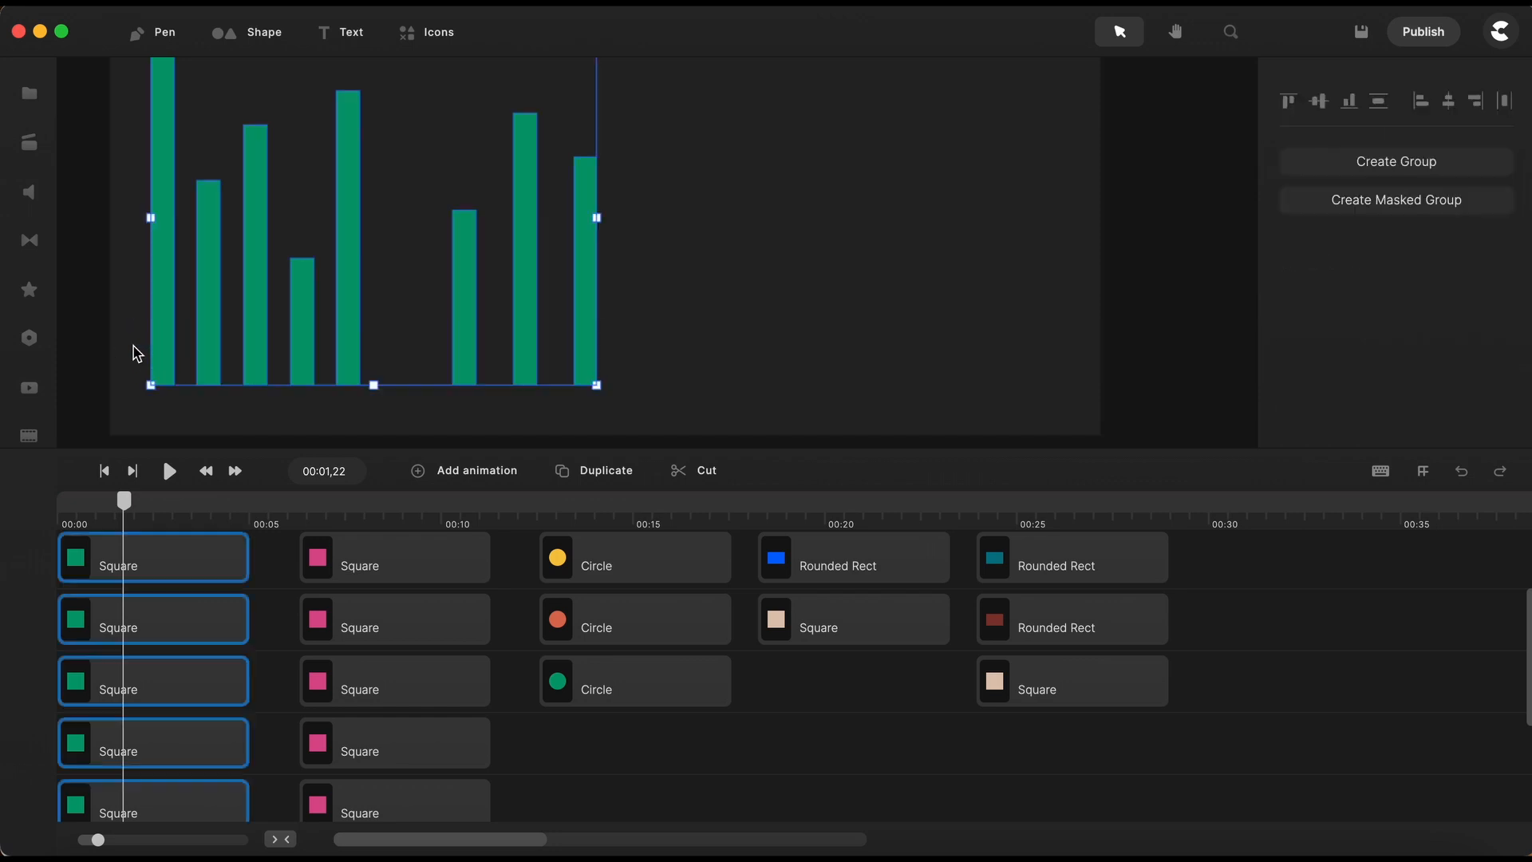
pyautogui.scroll(1, 474, 361)
pyautogui.scroll(-3, 474, 362)
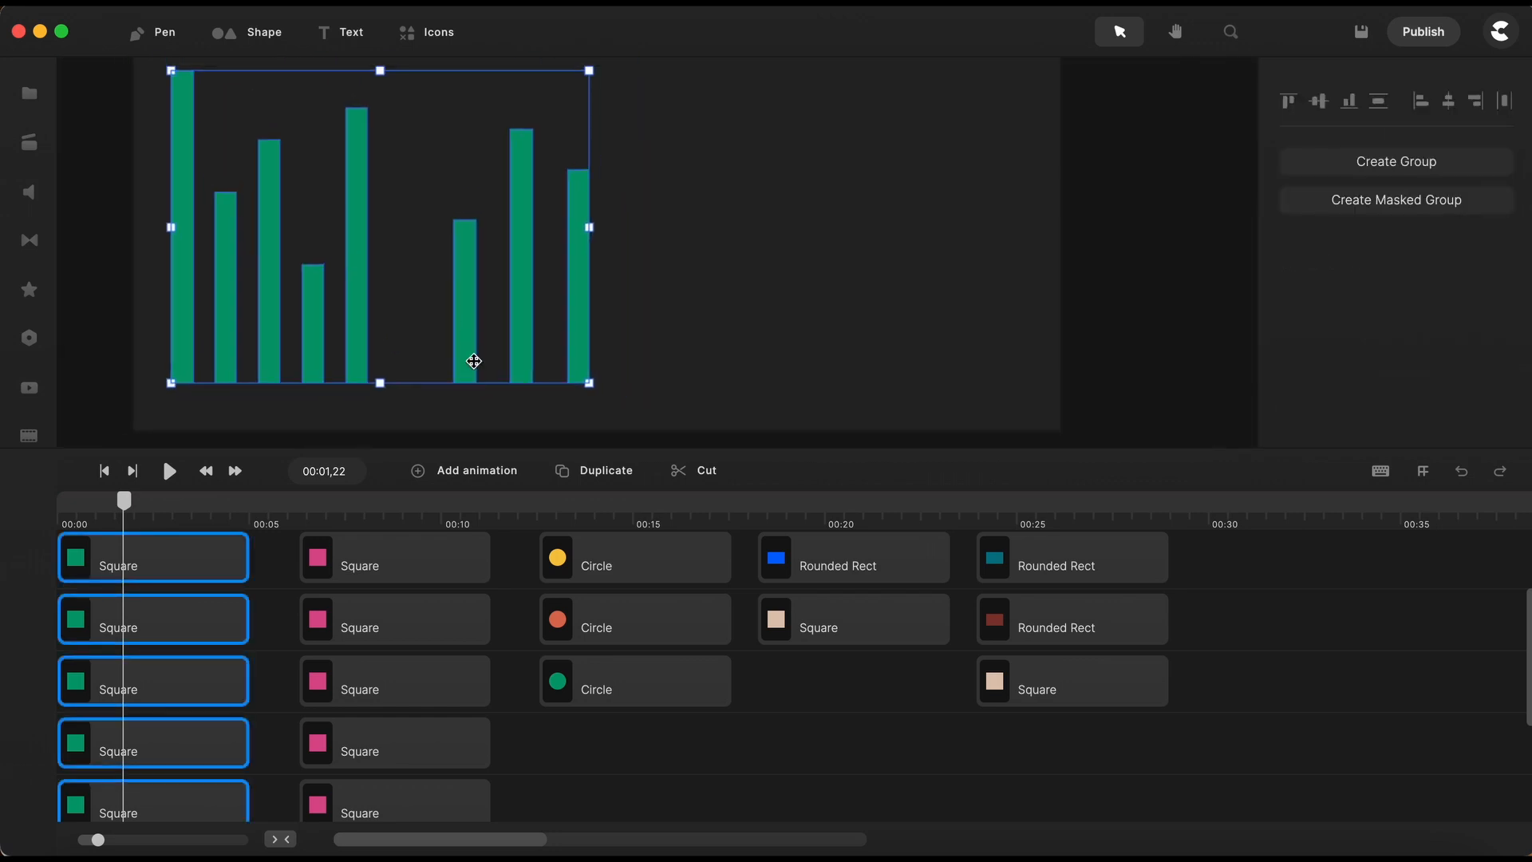
pyautogui.click(1506, 108)
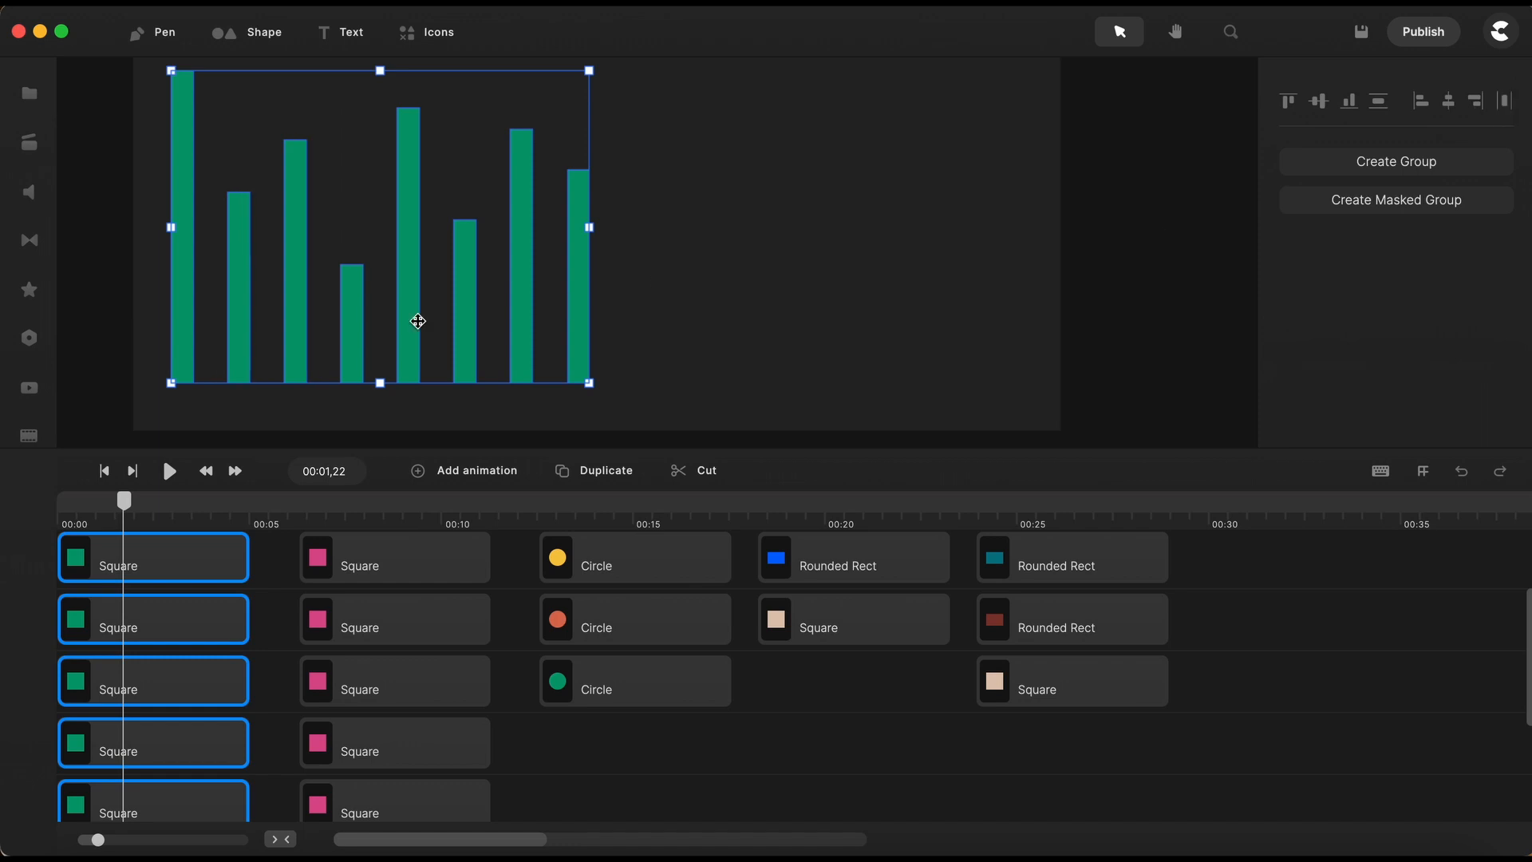
pyautogui.click(790, 339)
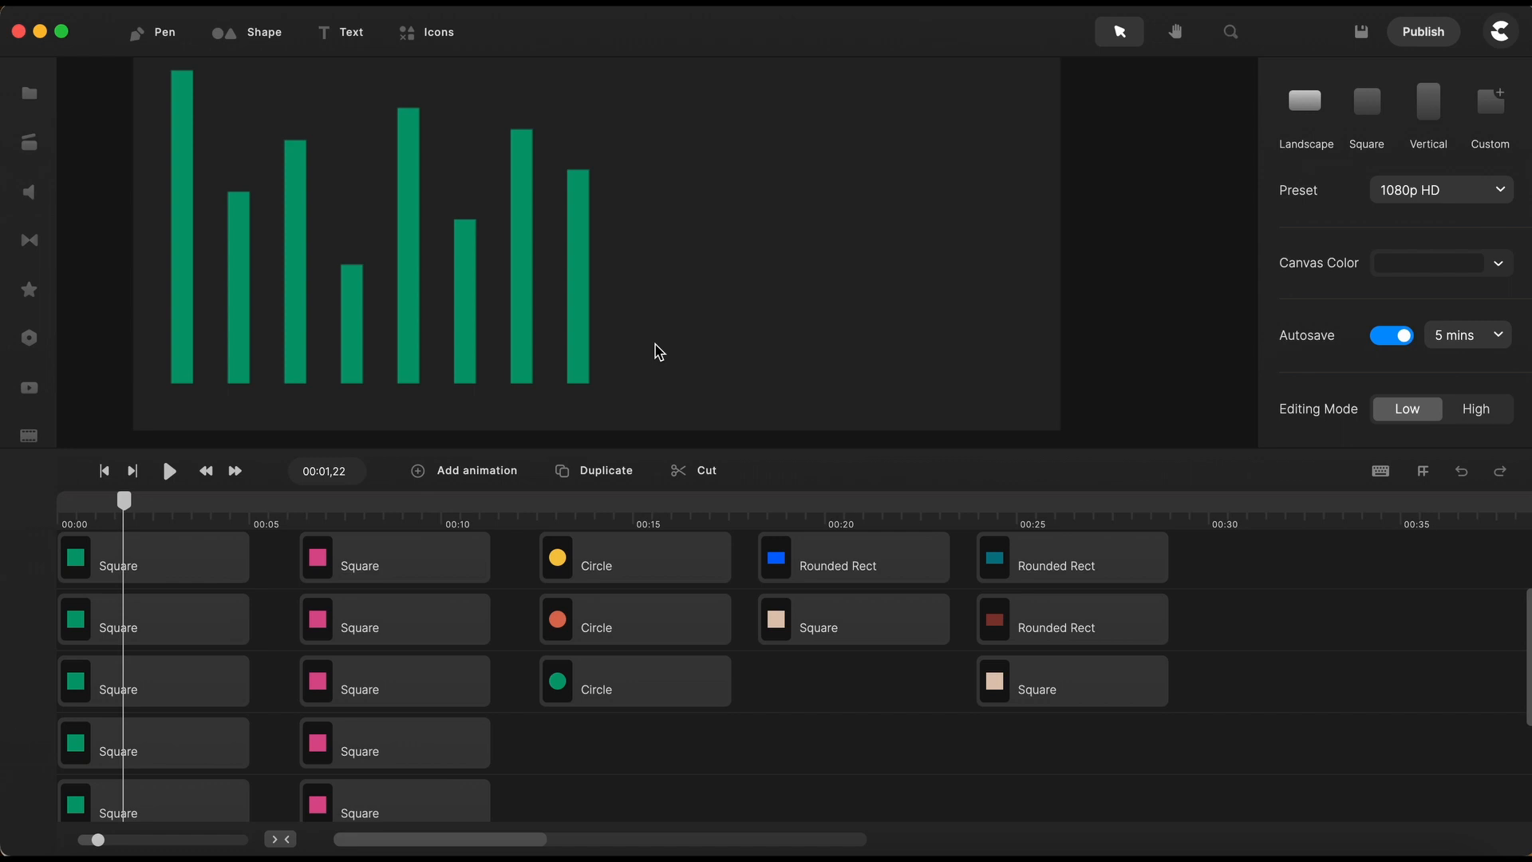
# - Apply top, bottom and vertical-center alignment in turn to all the green bars
pyautogui.moveTo(646, 311); pyautogui.dragTo(140, 317)
pyautogui.scroll(-2, 410, 297)
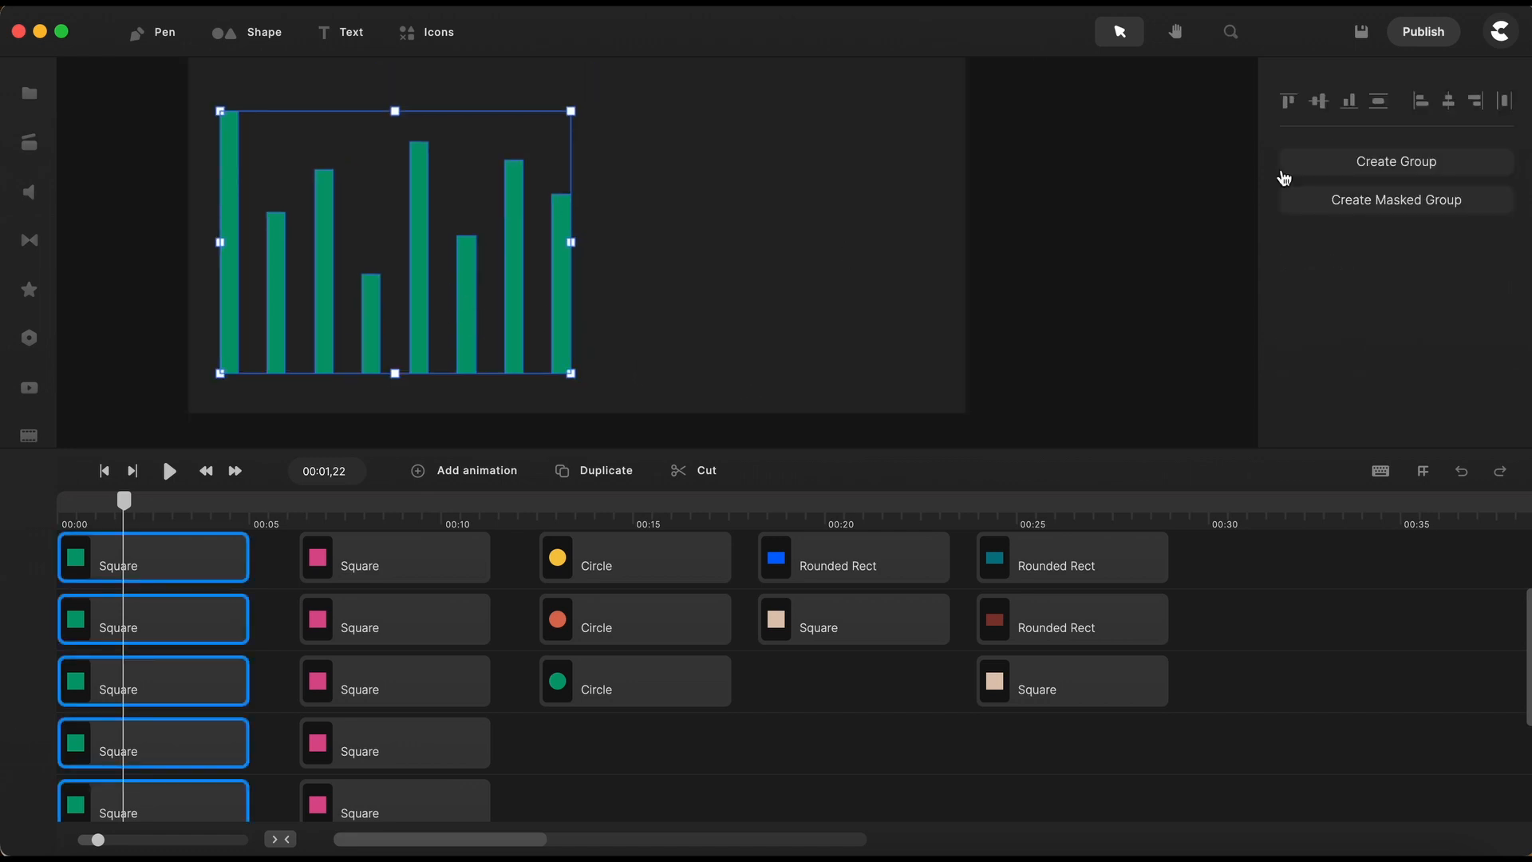
pyautogui.click(1290, 103)
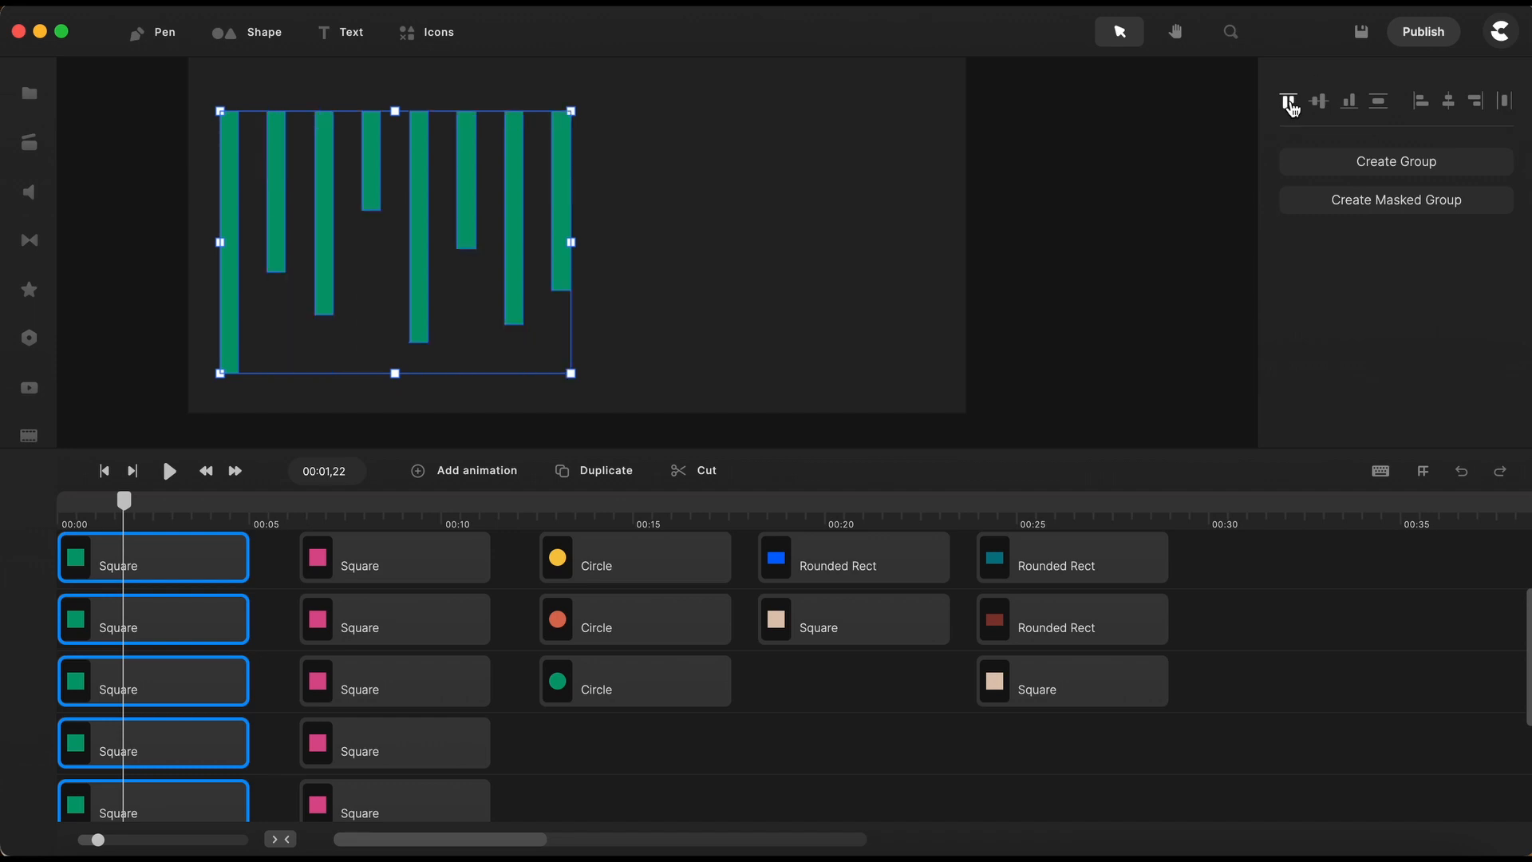
pyautogui.click(1348, 104)
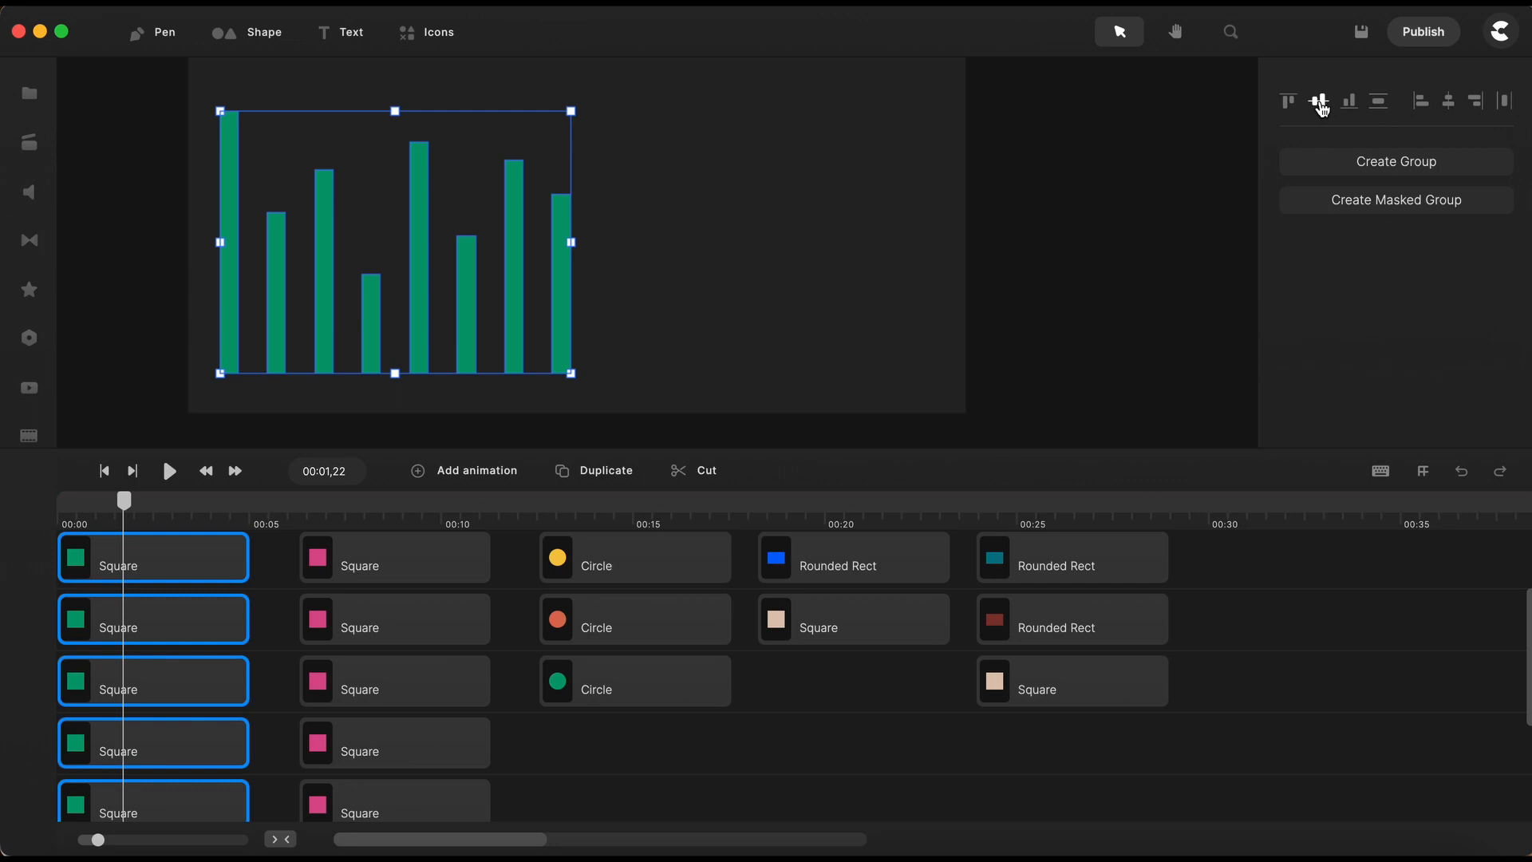
pyautogui.click(1320, 104)
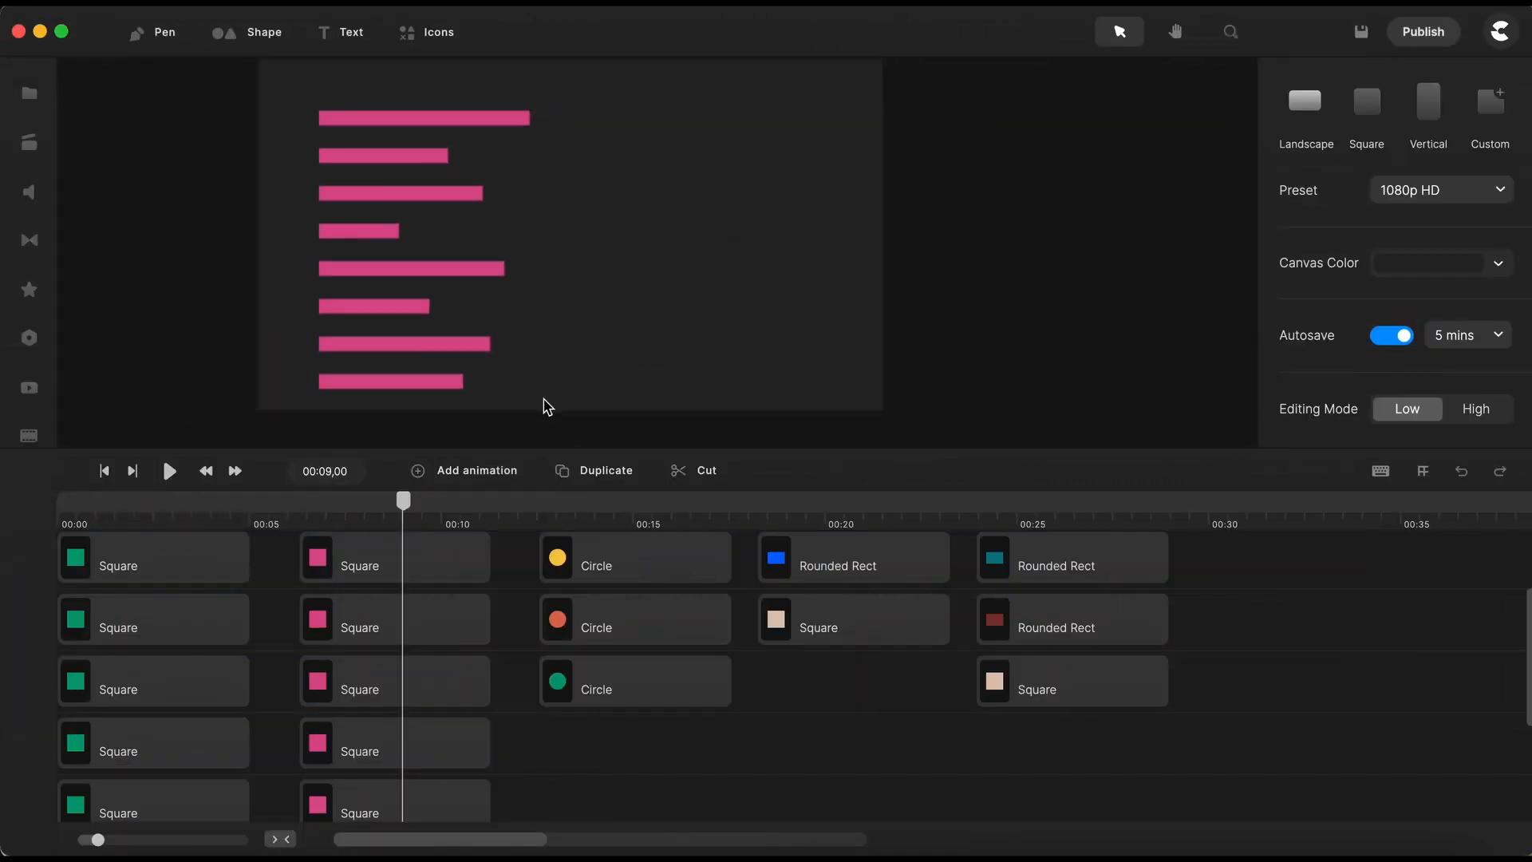
# - Move the top three pink bars up and the lowest one down to make their vertical spacing uneven
pyautogui.moveTo(435, 118); pyautogui.dragTo(435, 103)
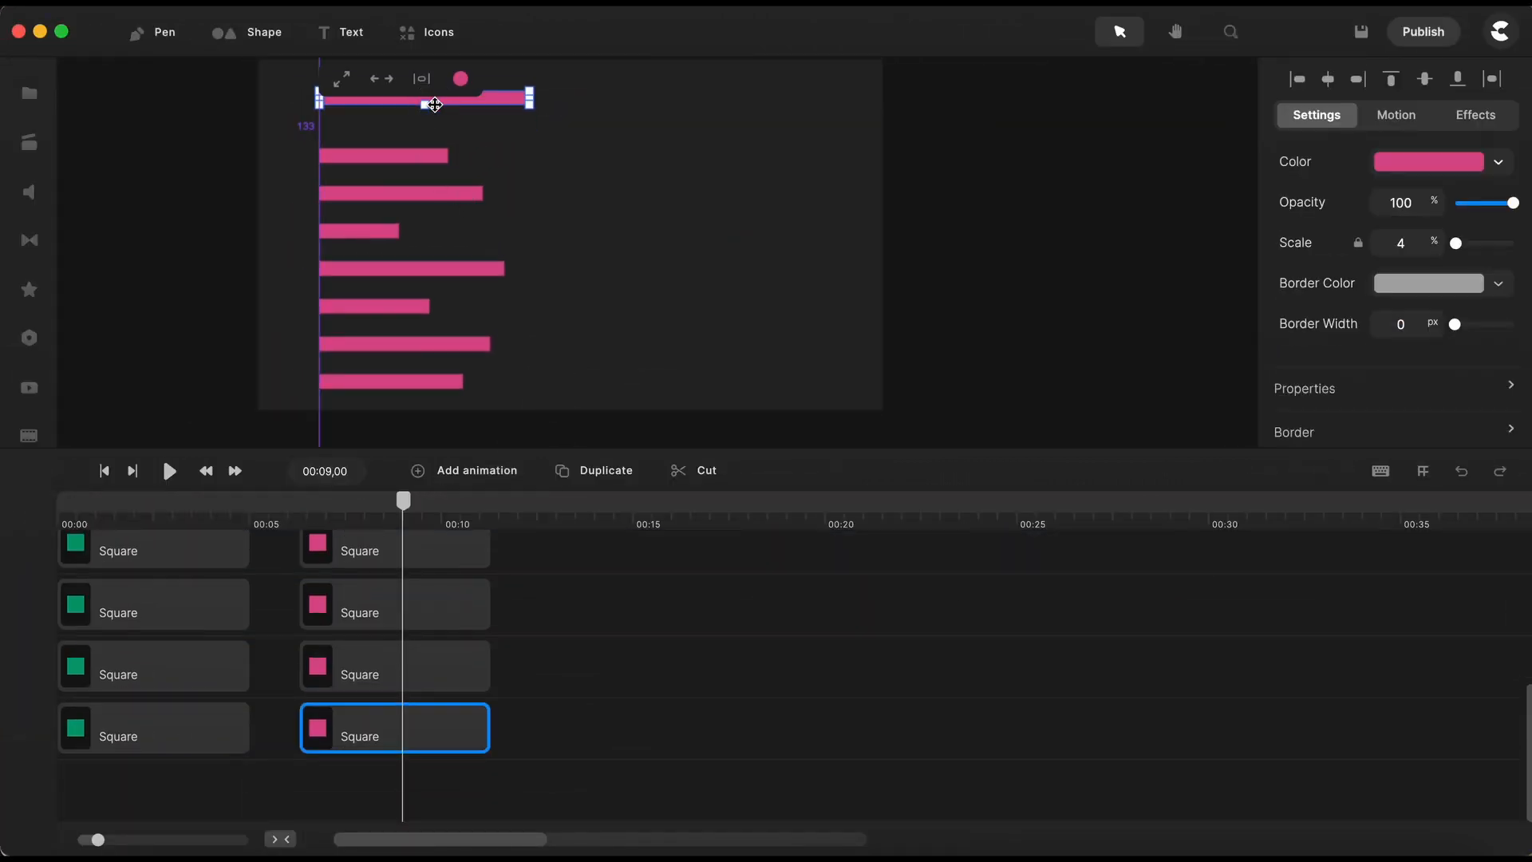
pyautogui.moveTo(422, 157); pyautogui.dragTo(423, 137)
pyautogui.moveTo(423, 193); pyautogui.dragTo(421, 160)
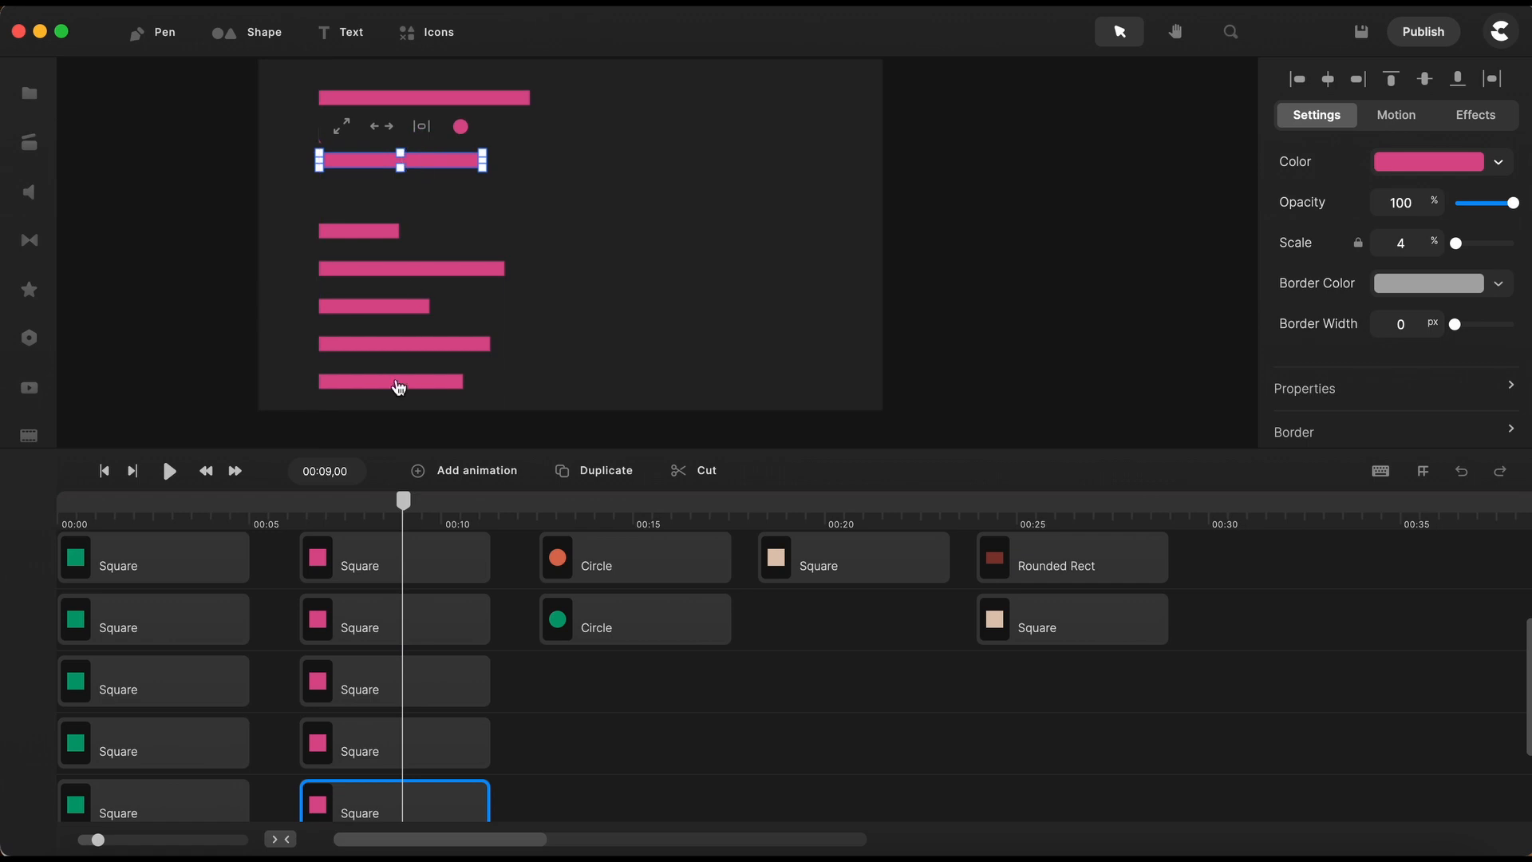
pyautogui.moveTo(399, 387); pyautogui.dragTo(399, 397)
pyautogui.scroll(-5, 578, 284)
pyautogui.click(617, 245)
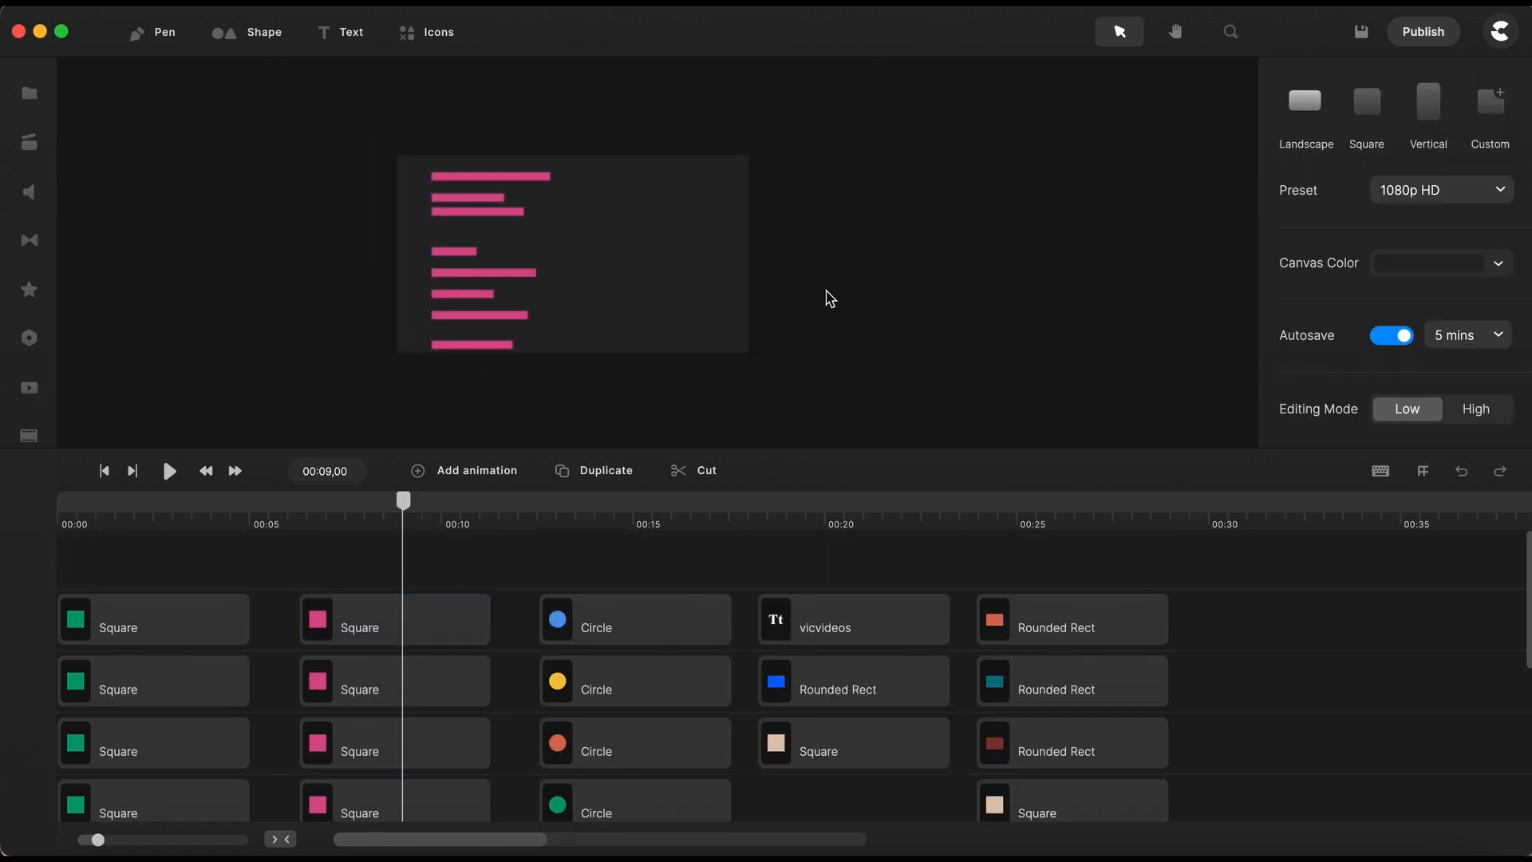
# - Distribute all eight pink bars evenly in the vertical direction
pyautogui.moveTo(494, 145); pyautogui.dragTo(477, 374)
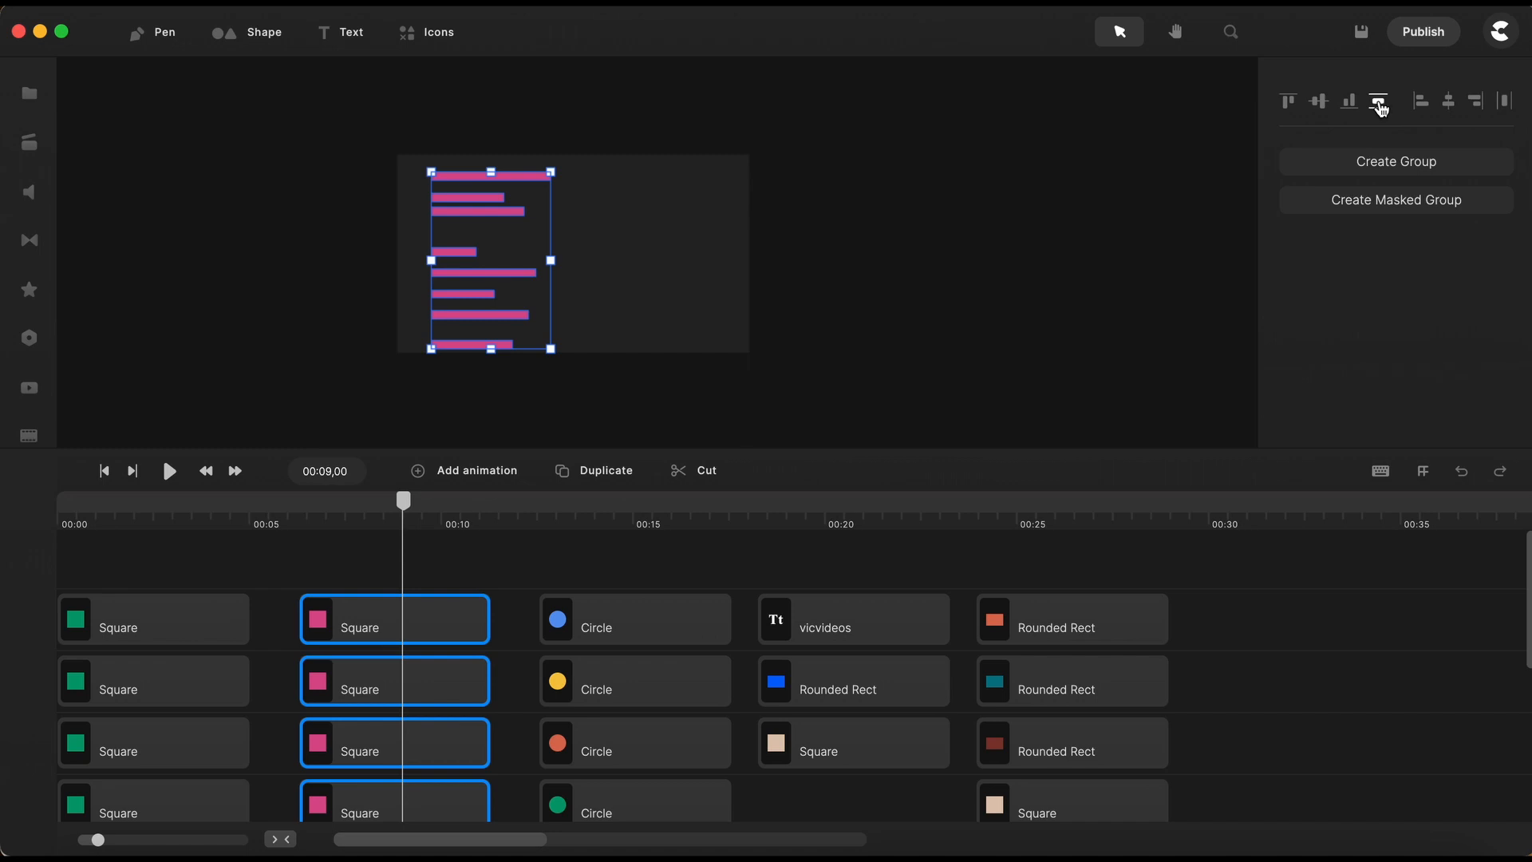
pyautogui.click(1380, 103)
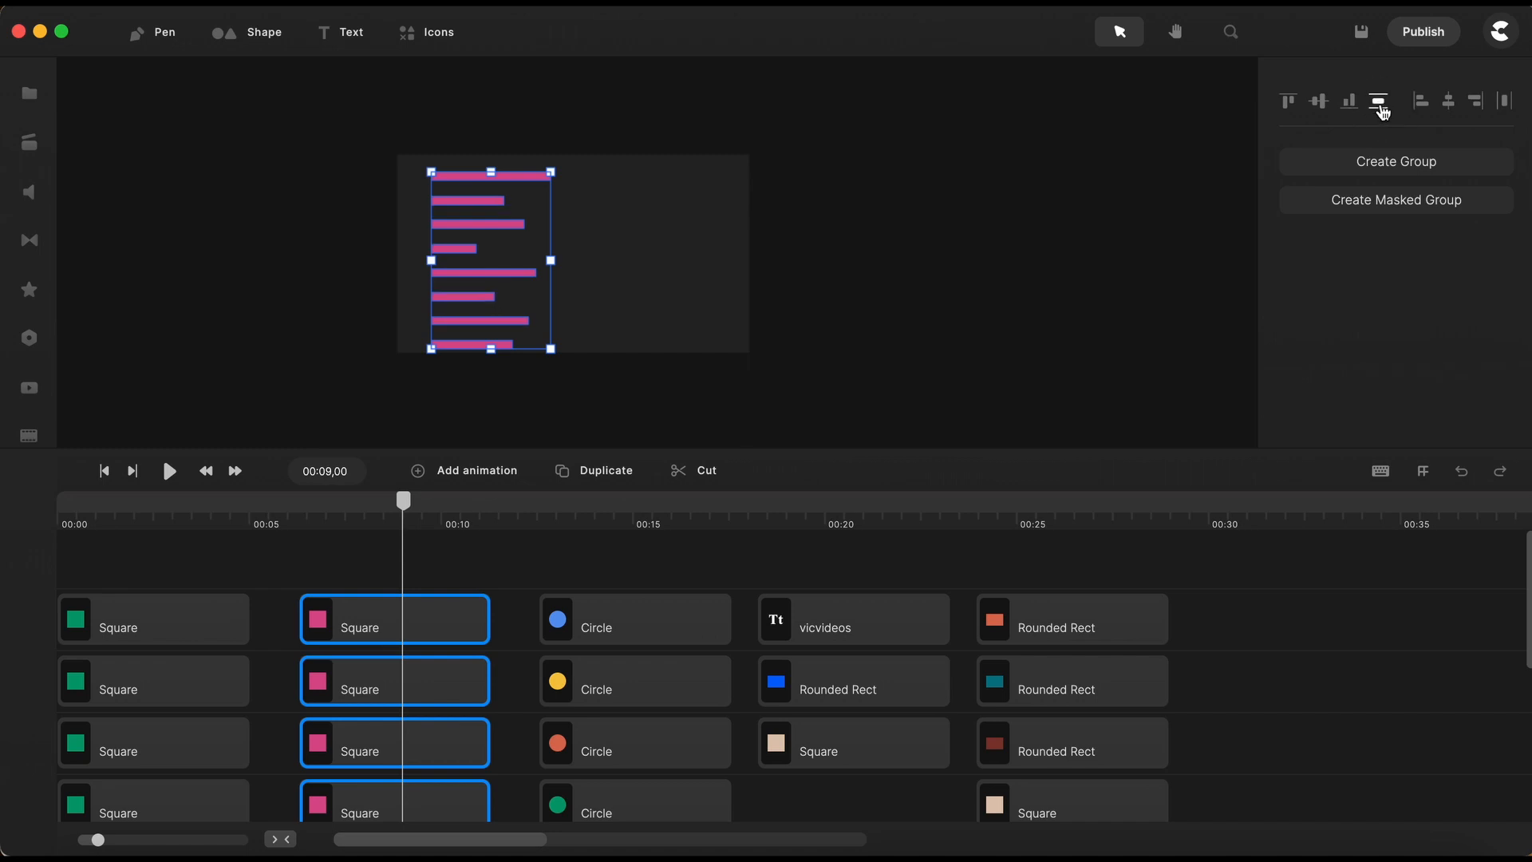
pyautogui.scroll(5, 486, 252)
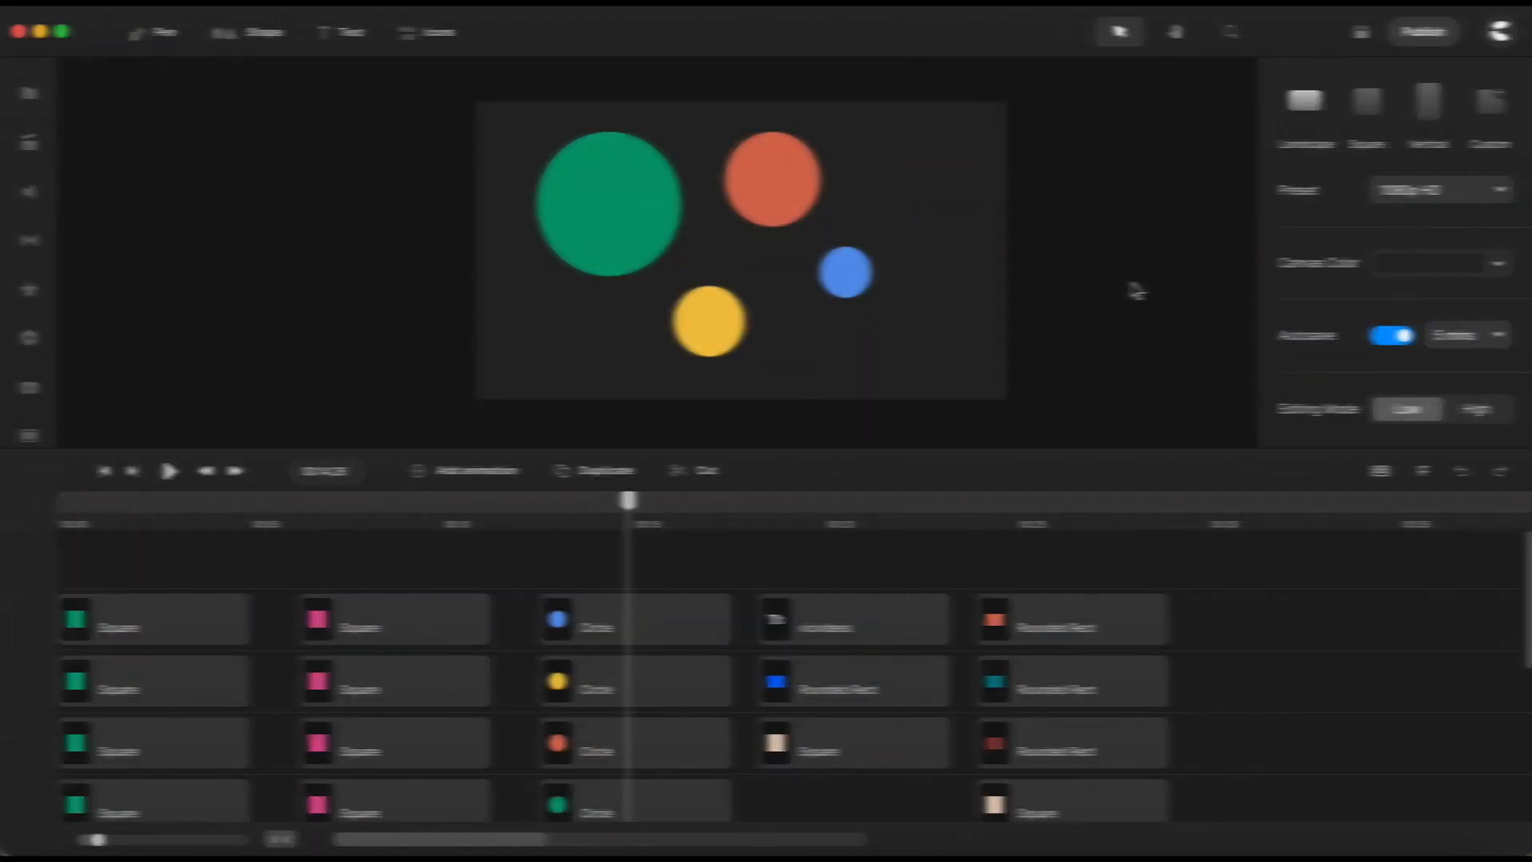
# - Apply top, left, horizontal-center, bottom and right alignment in turn to the four coloured circles
pyautogui.moveTo(504, 138); pyautogui.dragTo(948, 399)
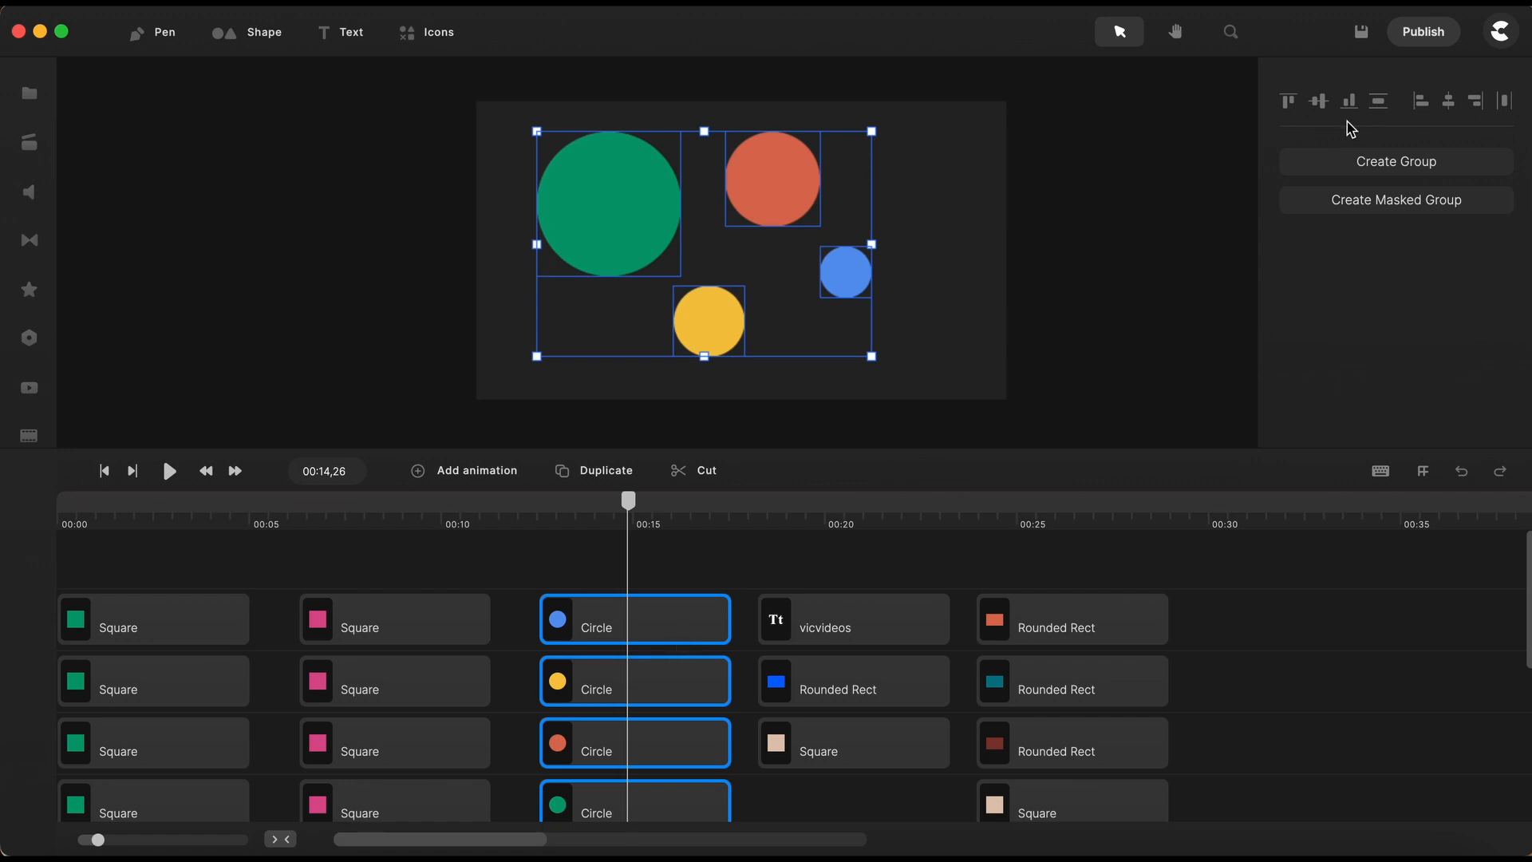
pyautogui.click(1288, 101)
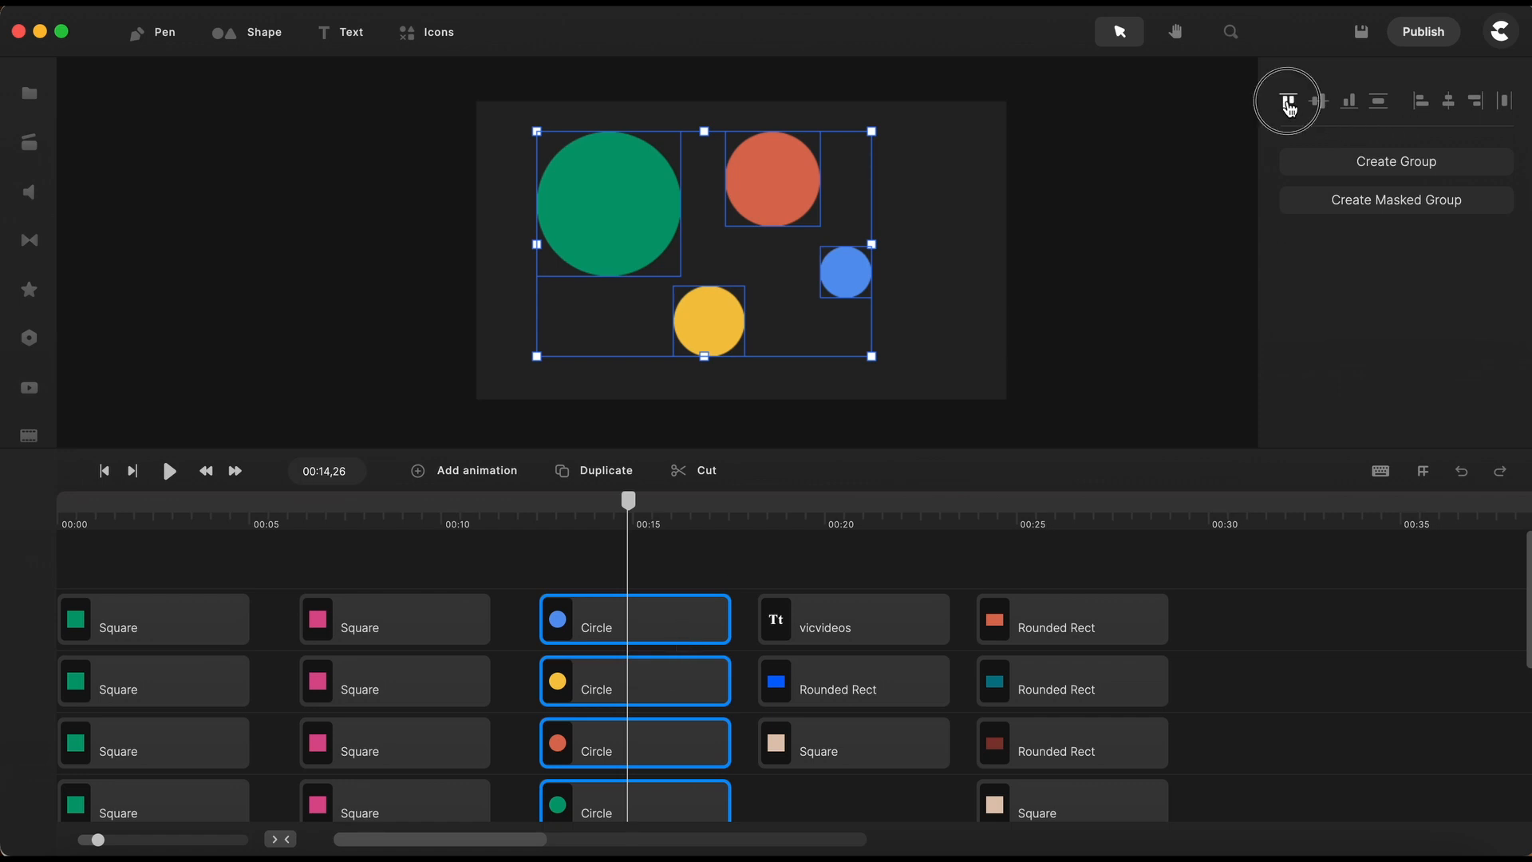
pyautogui.click(1421, 102)
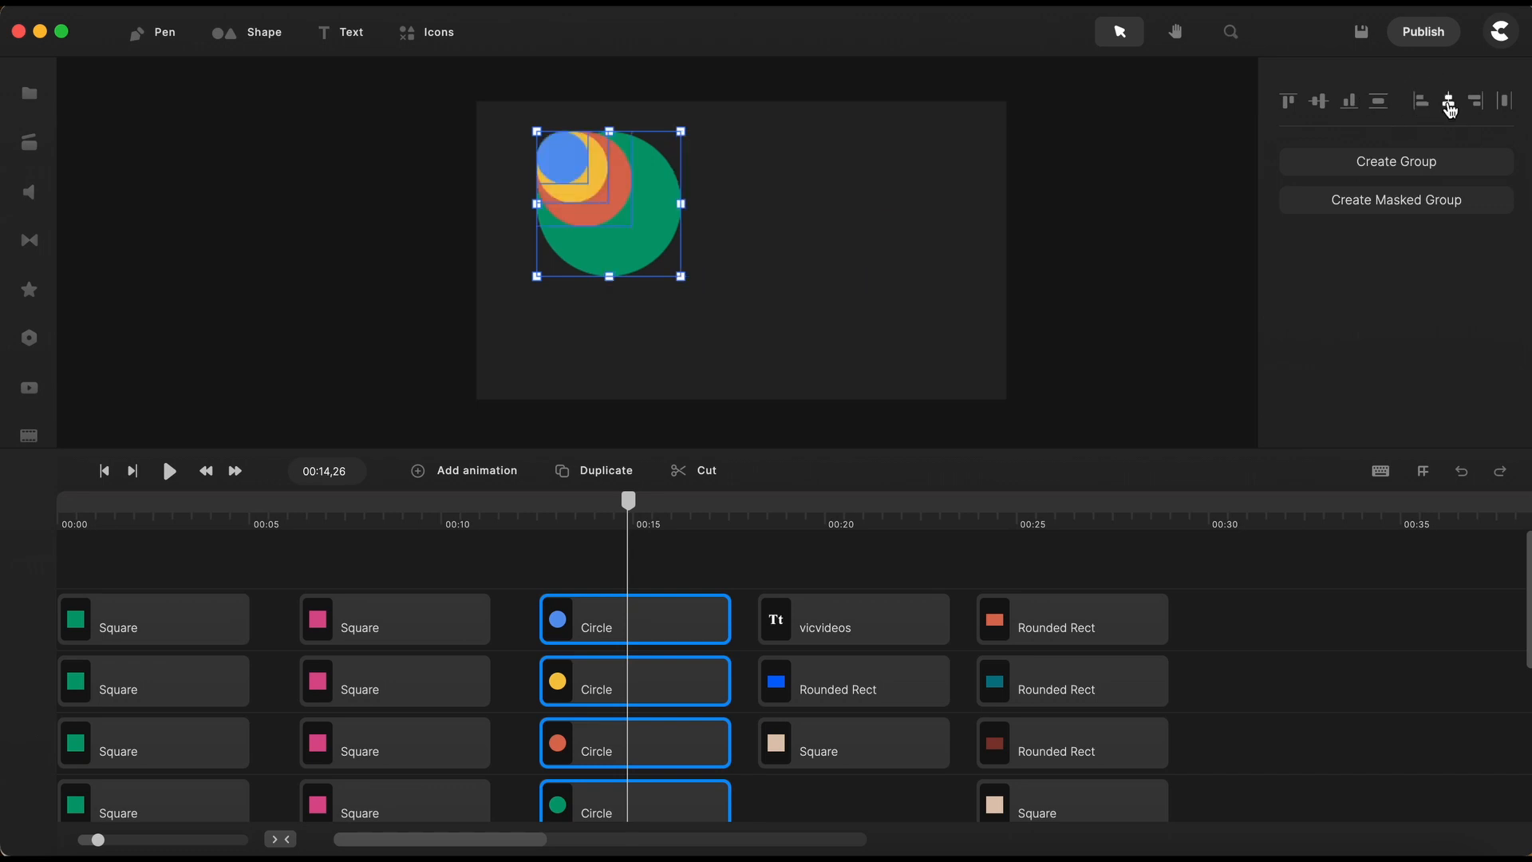
pyautogui.click(1449, 102)
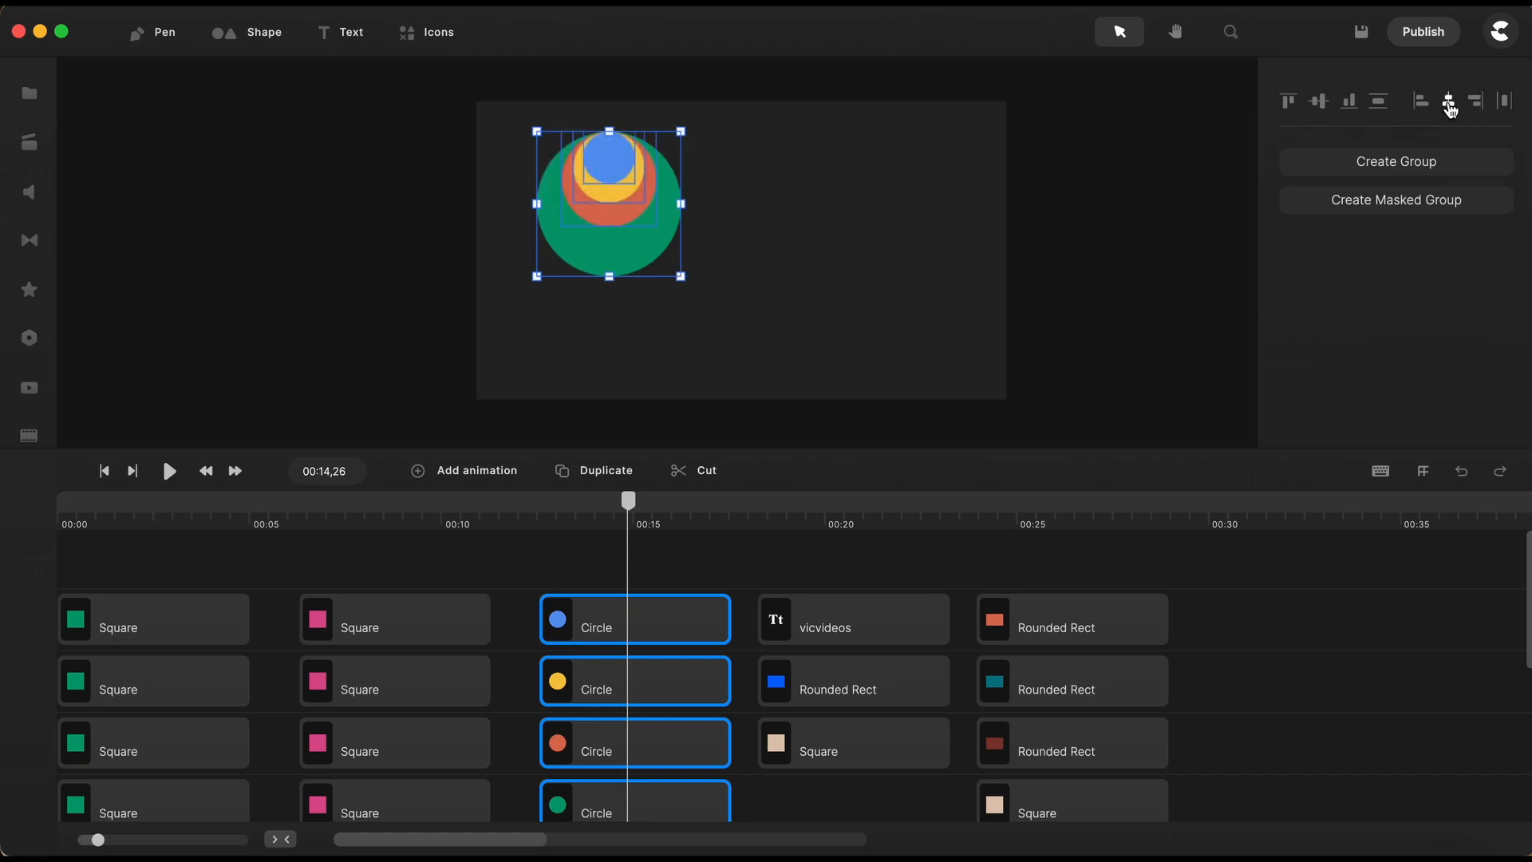
pyautogui.click(1350, 103)
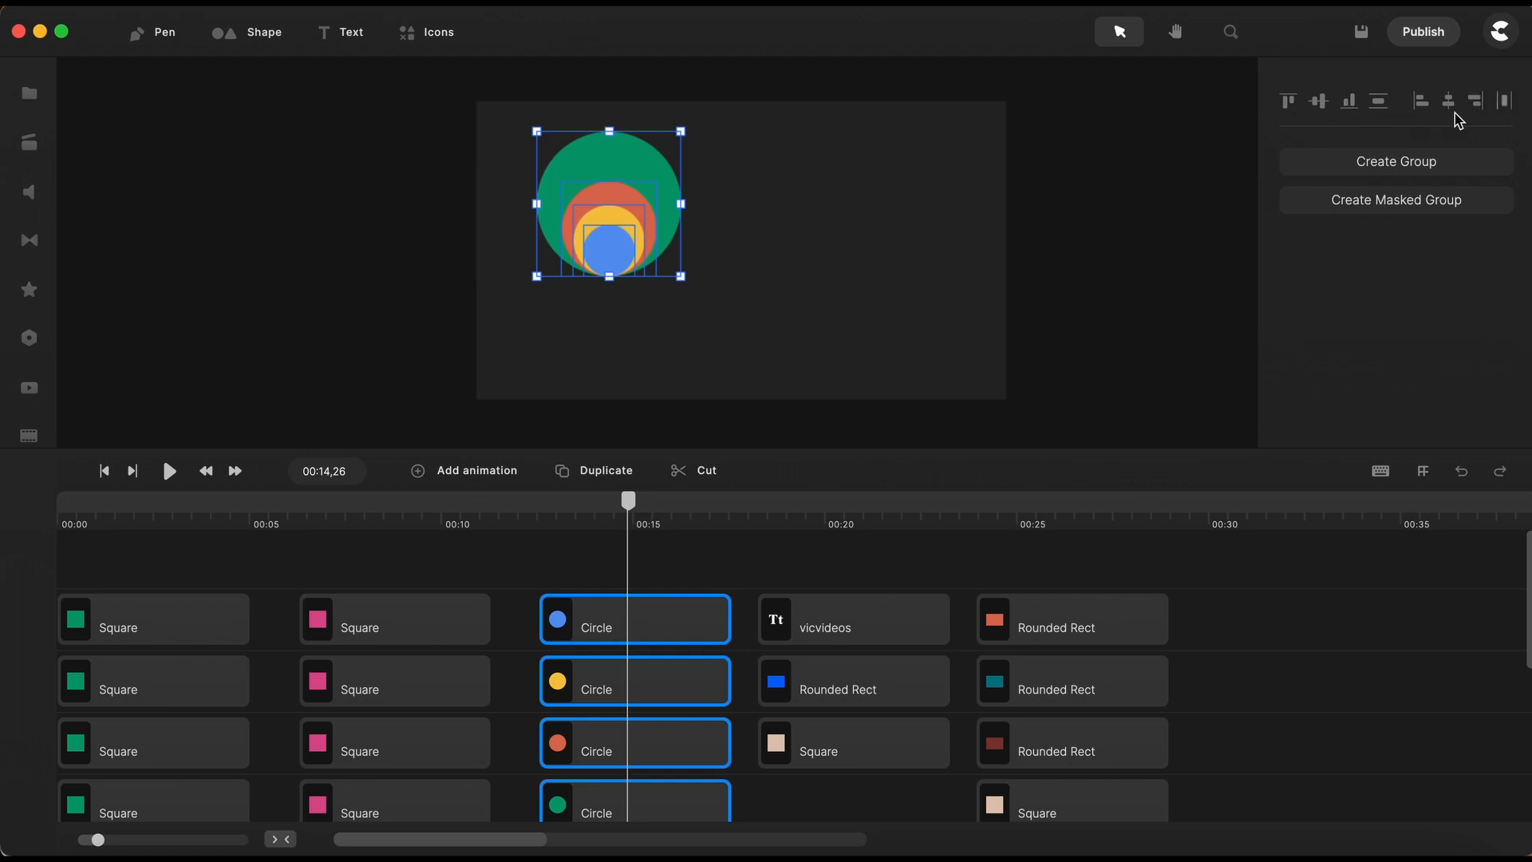
pyautogui.click(1480, 107)
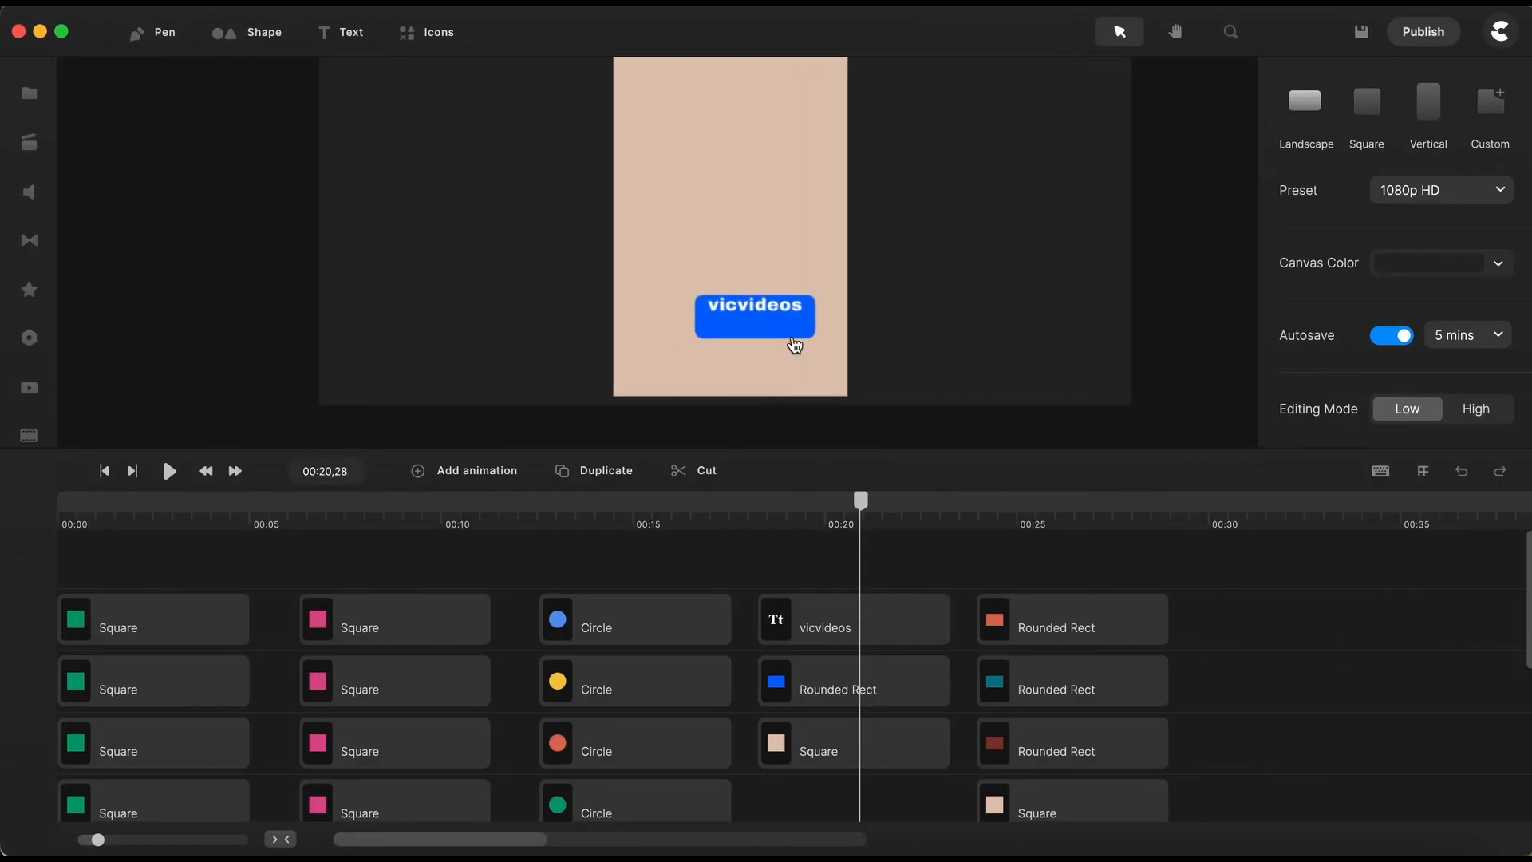
# - Center the "vicvideos" text vertically within the blue rounded rectangle
pyautogui.click(774, 327)
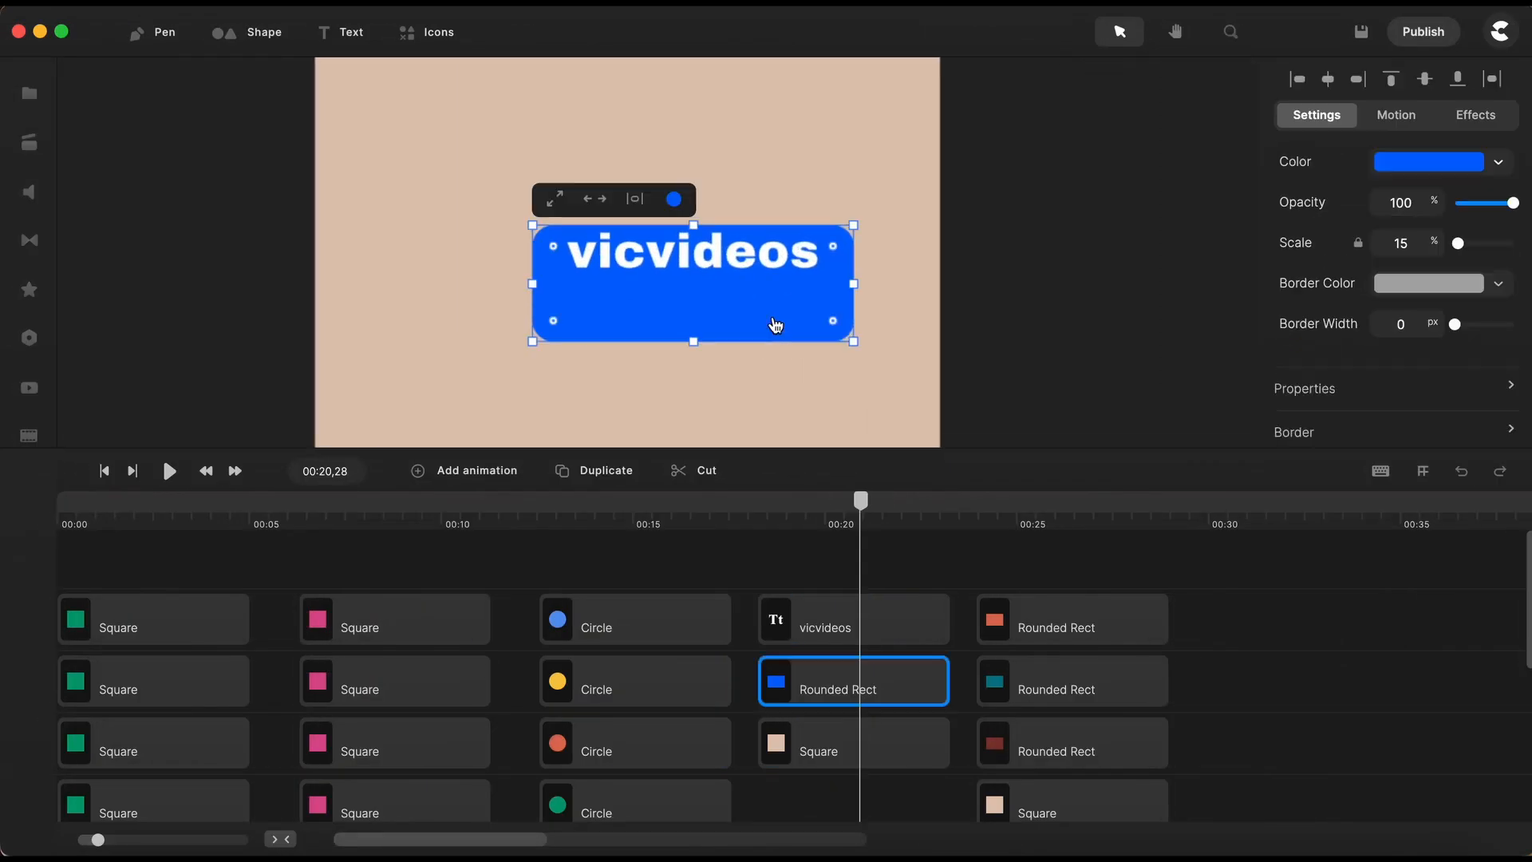
pyautogui.keyDown('shift'); pyautogui.click(738, 256); pyautogui.keyUp('shift')
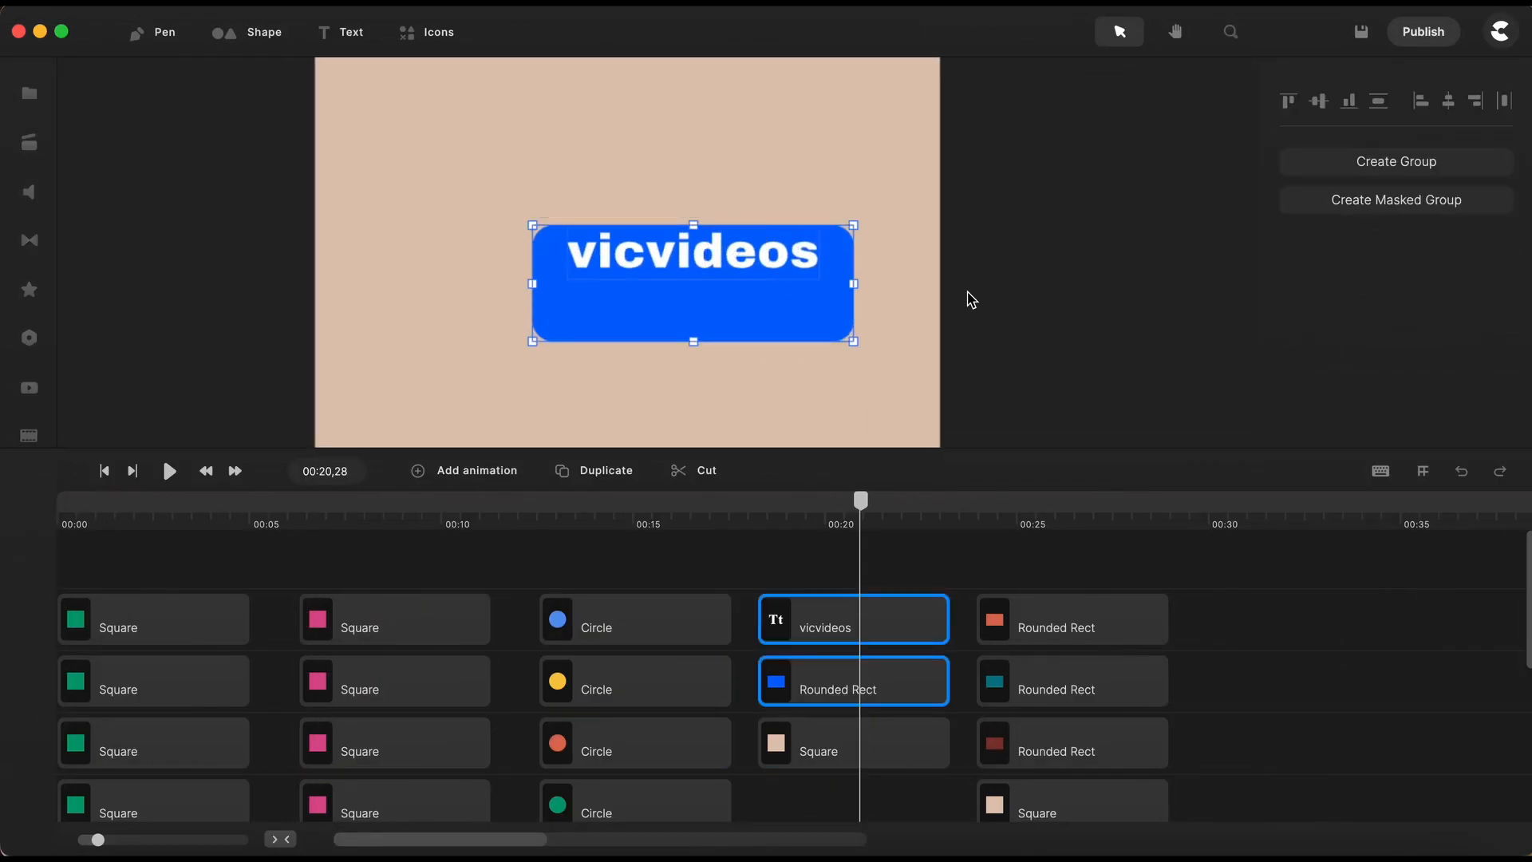
pyautogui.scroll(-5, 967, 293)
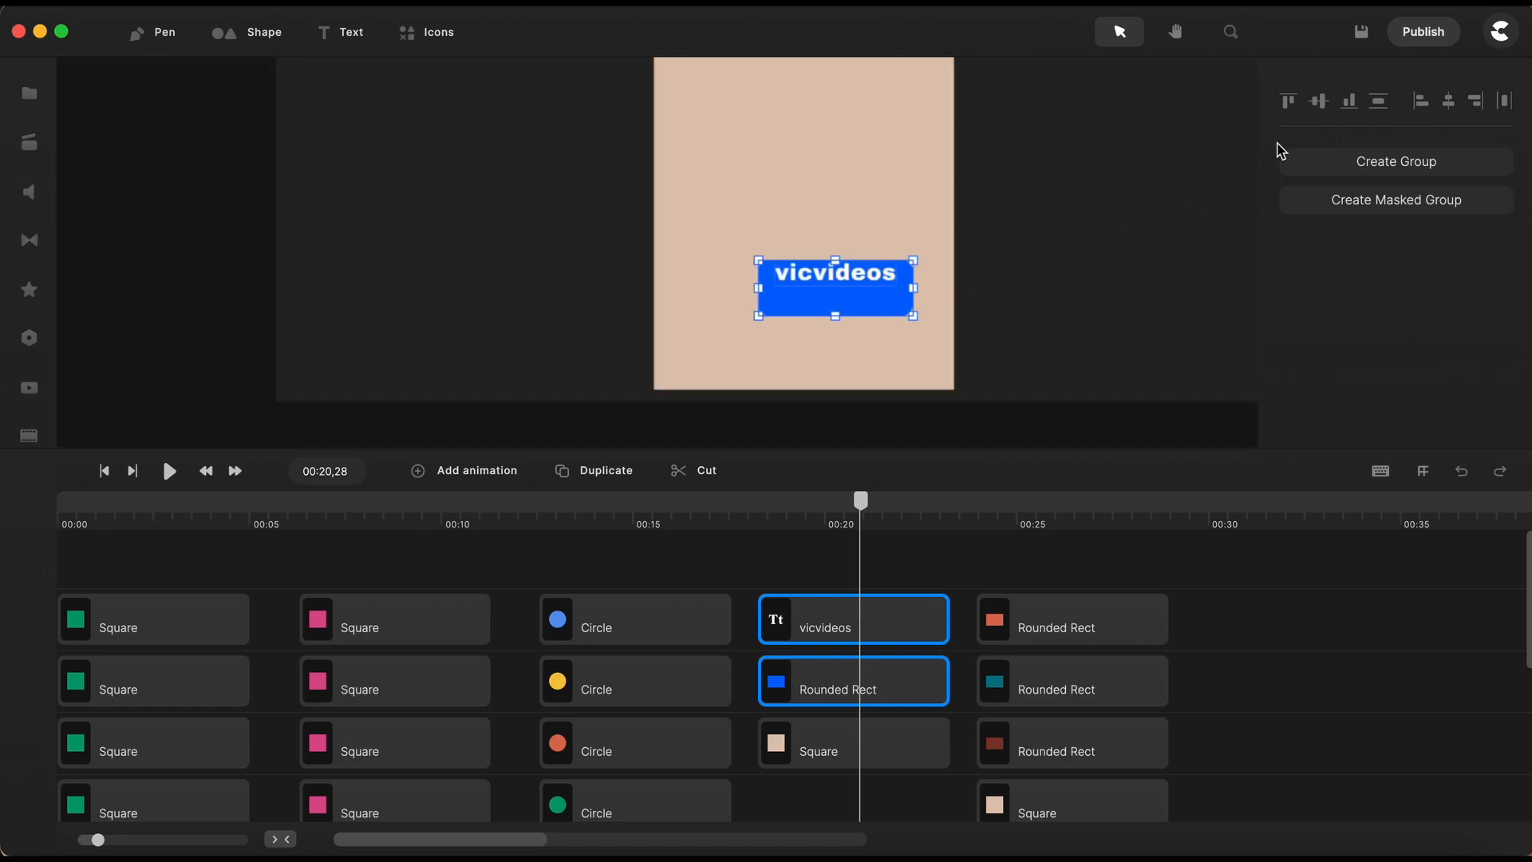
pyautogui.click(1321, 104)
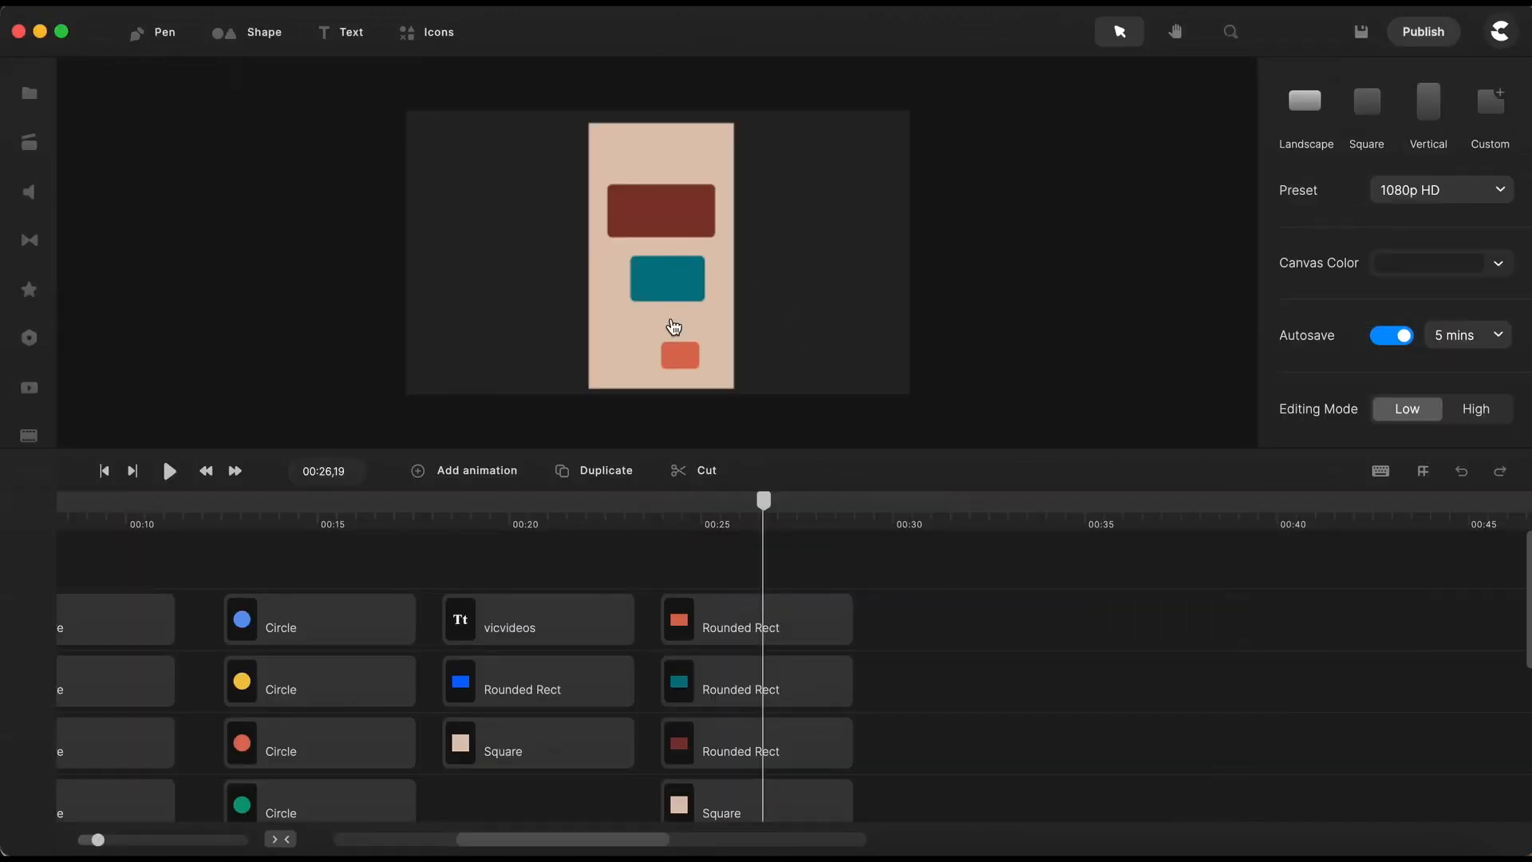
# - Select the orange, teal and dark red rounded rectangles together and align their top edges
pyautogui.click(680, 354)
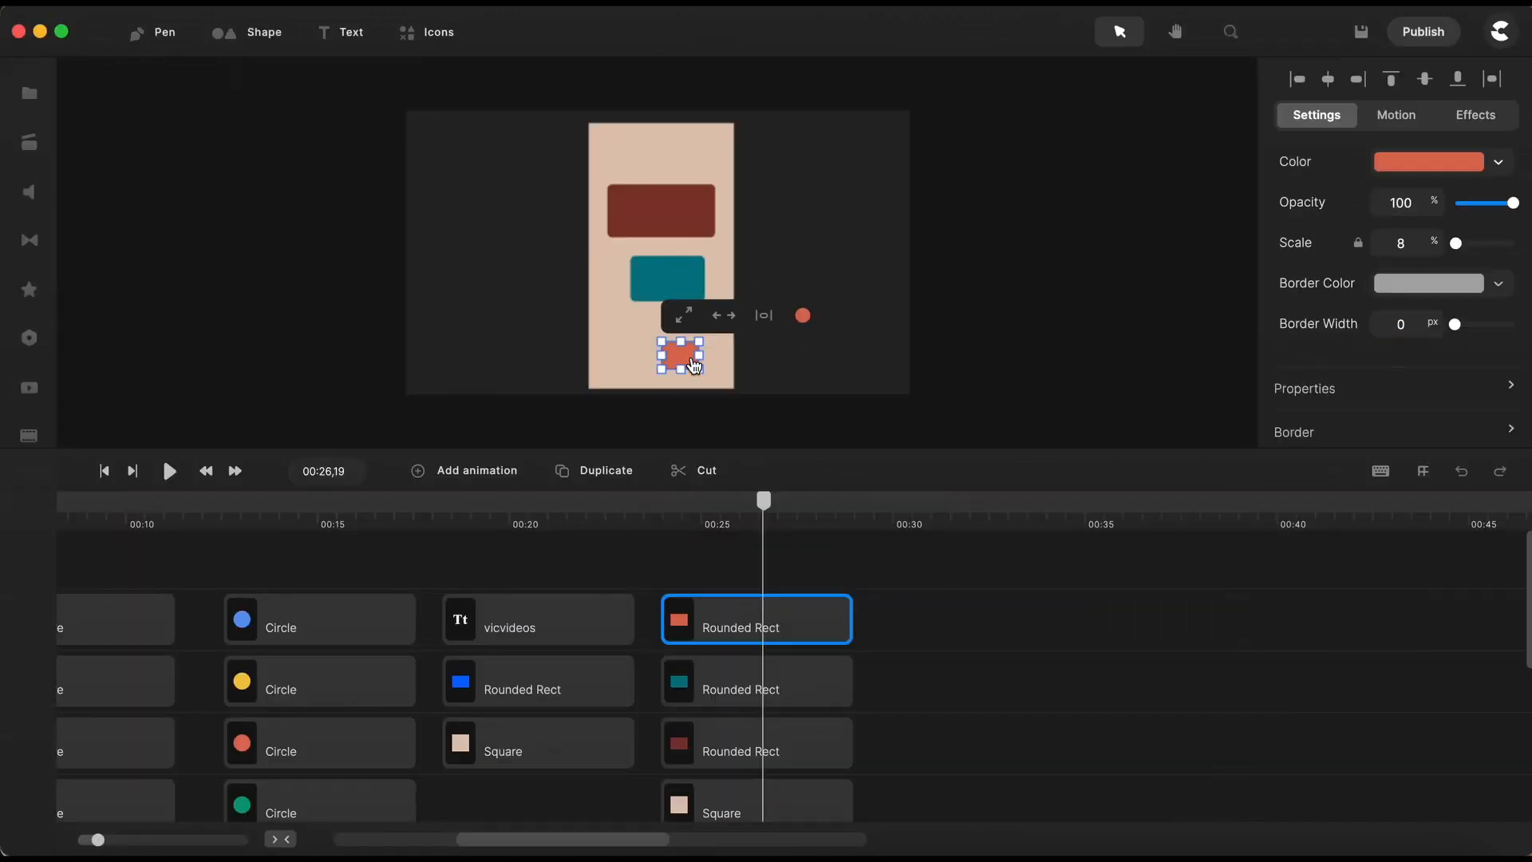
pyautogui.keyDown('shift'); pyautogui.click(826, 679); pyautogui.keyUp('shift')
pyautogui.keyDown('shift'); pyautogui.click(809, 741); pyautogui.keyUp('shift')
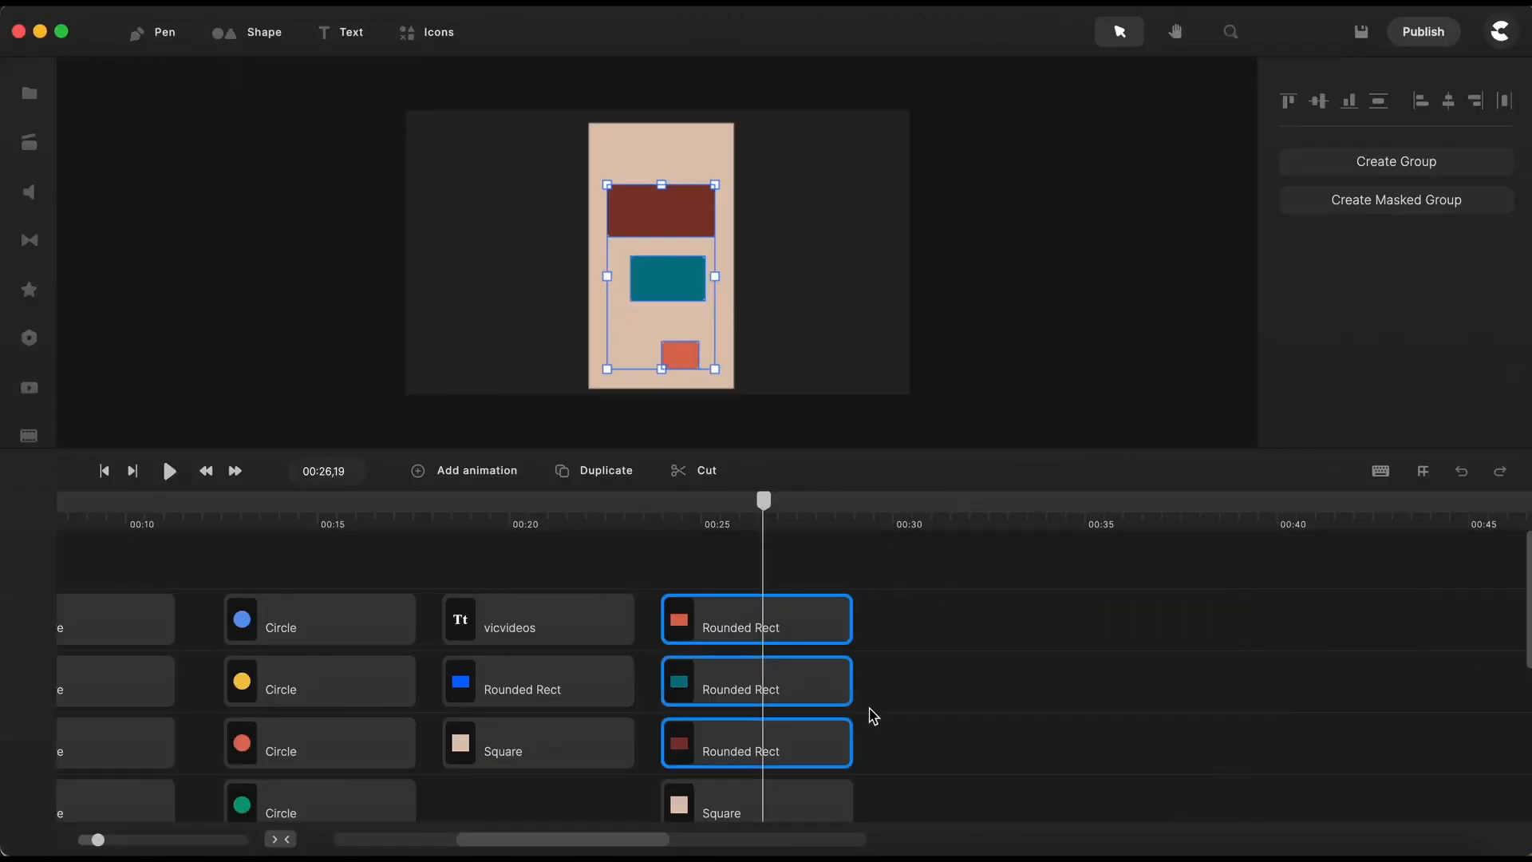
pyautogui.scroll(-1, 848, 724)
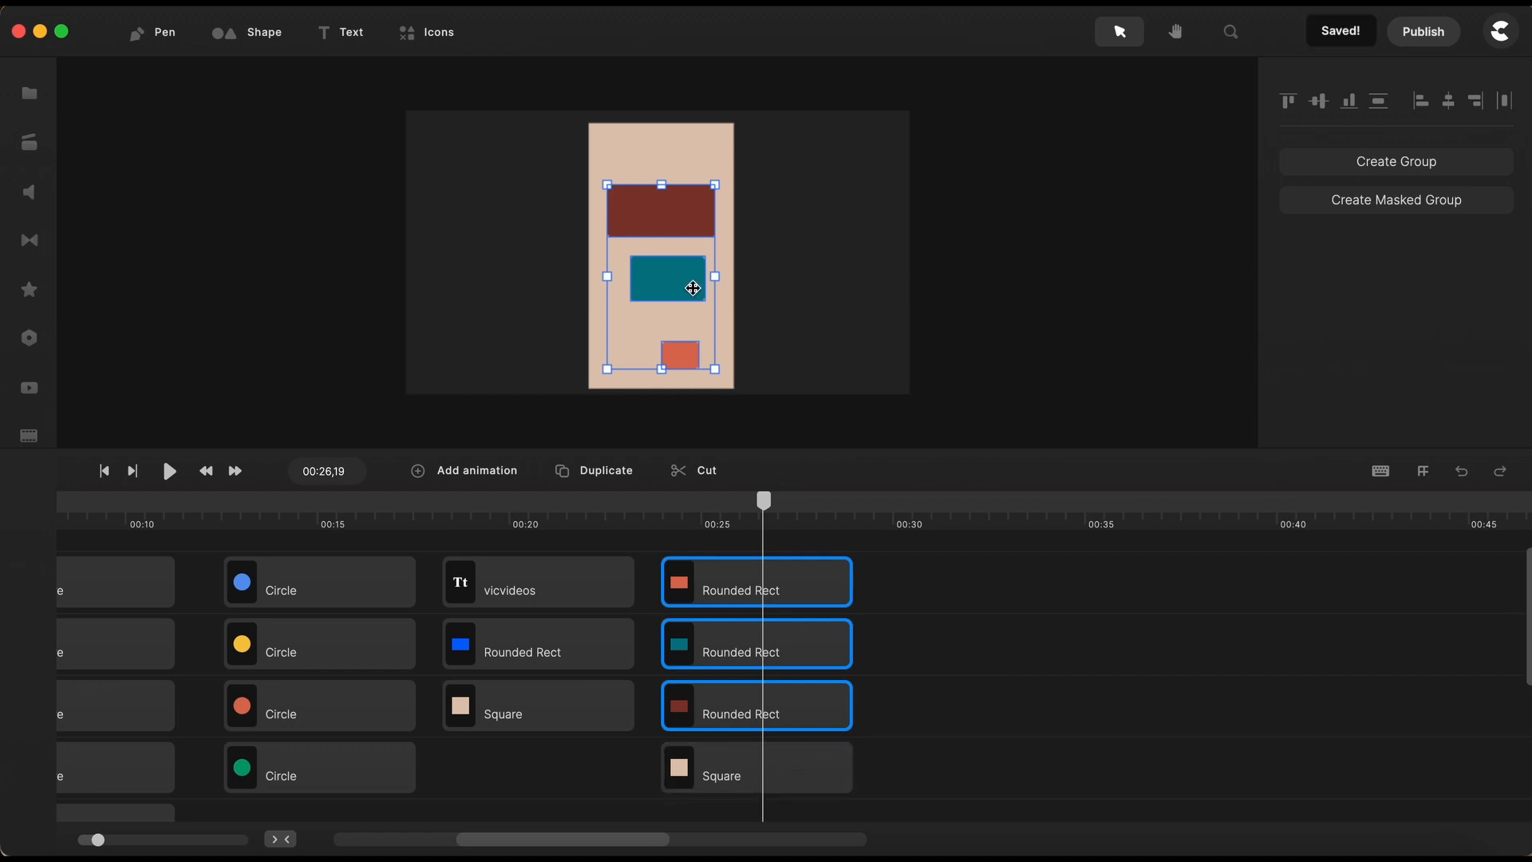
pyautogui.click(1291, 105)
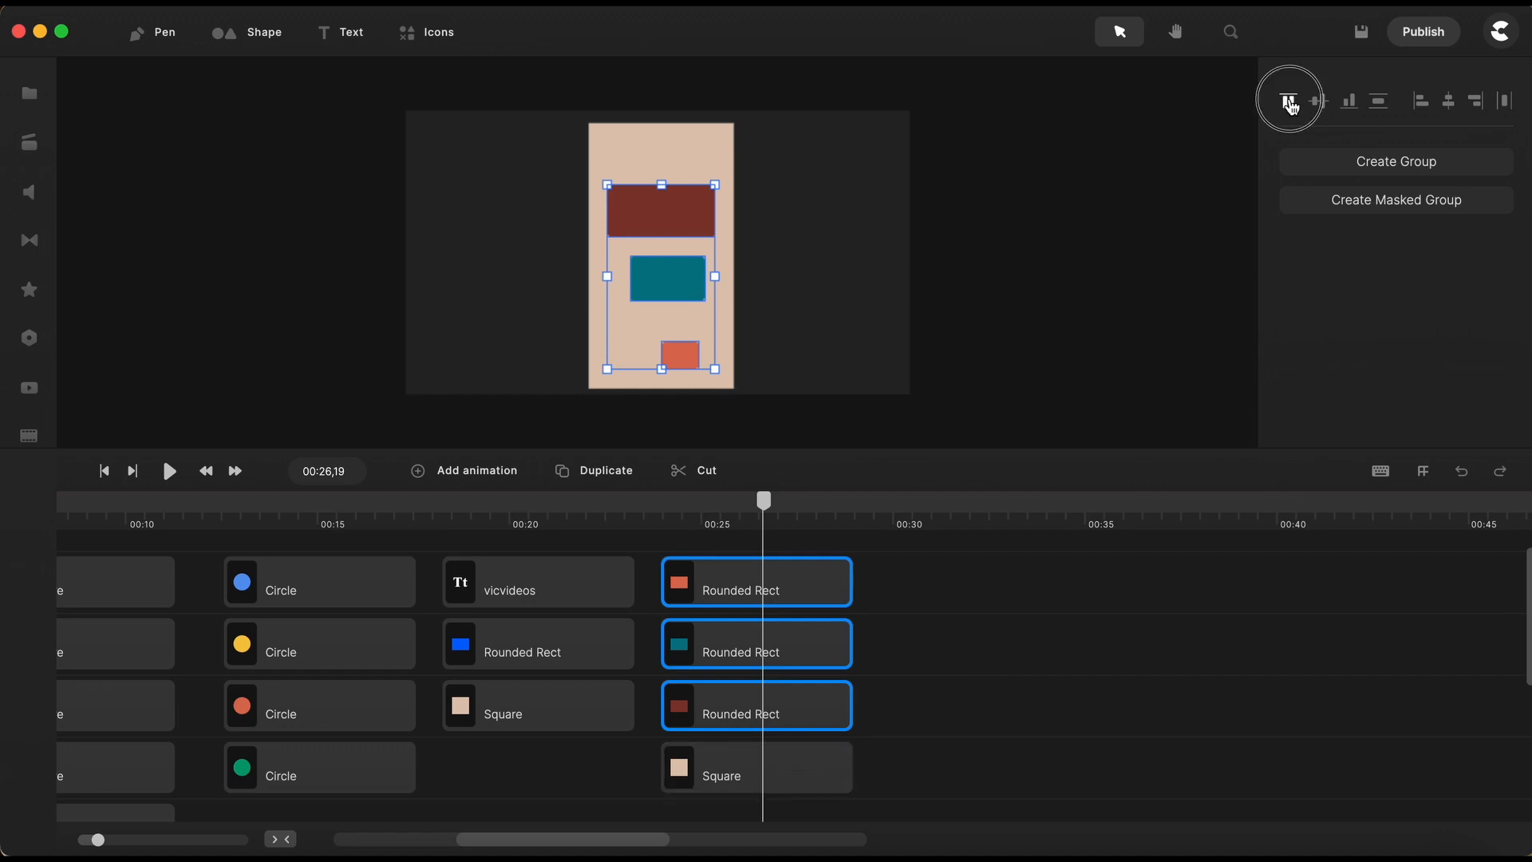
pyautogui.scroll(3, 651, 220)
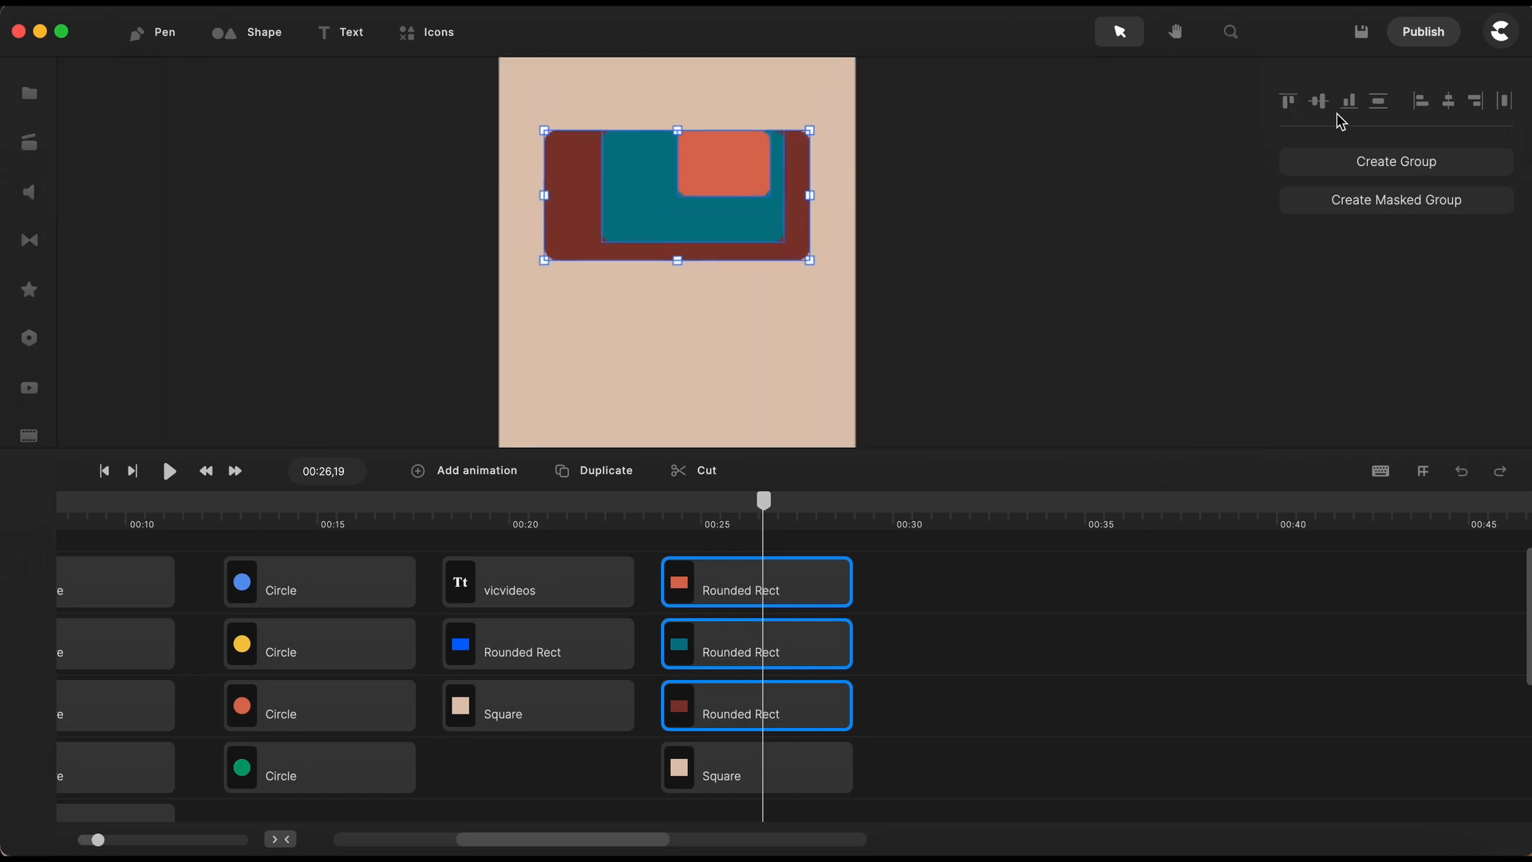
# - Apply left, vertical-center, right and horizontal-center alignment in turn to the three rounded rectangles
pyautogui.click(1422, 105)
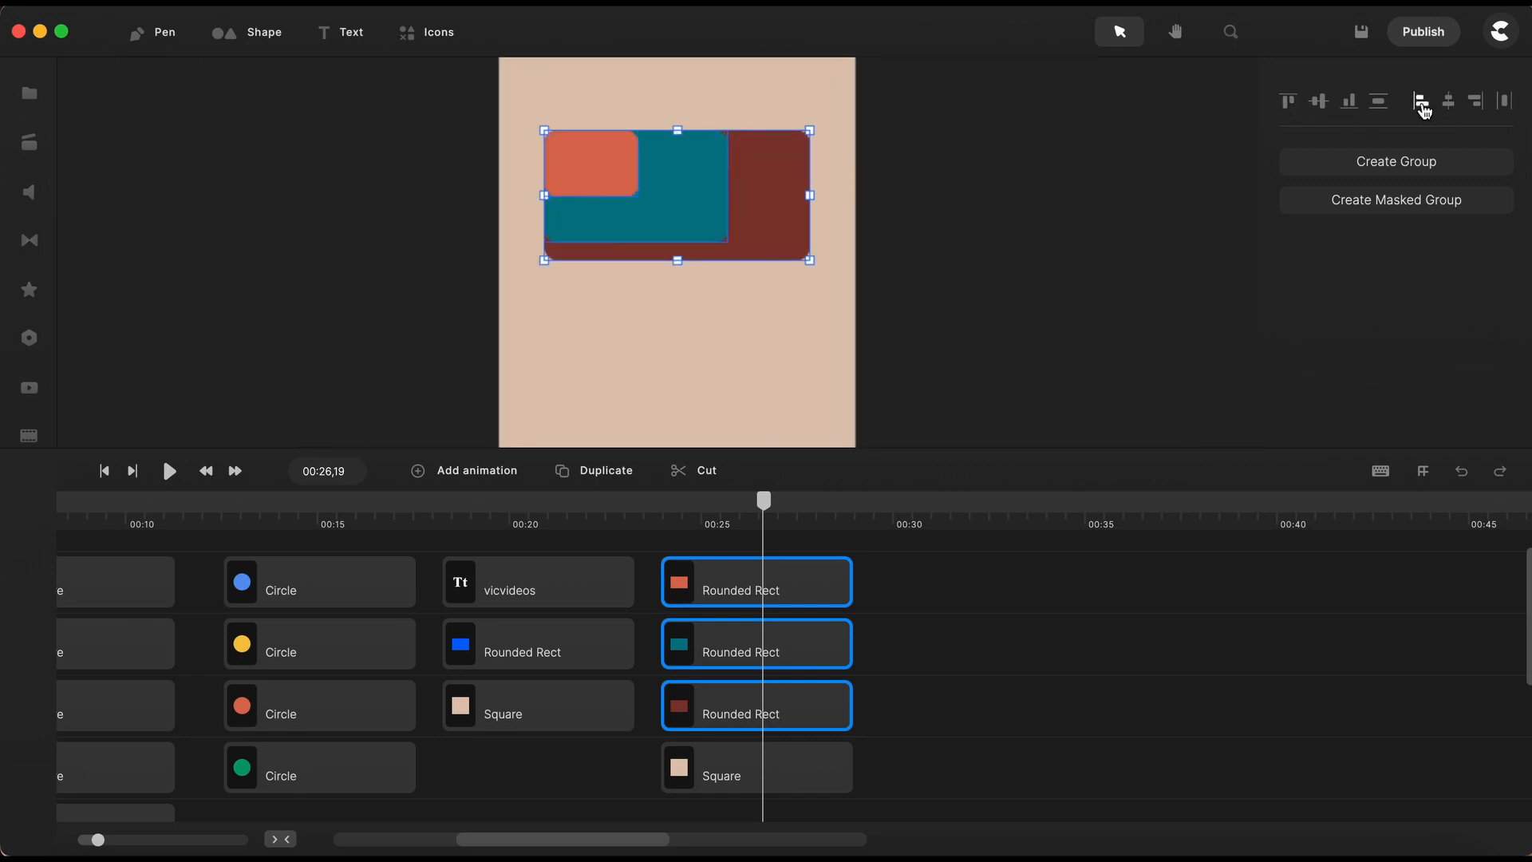
pyautogui.click(1321, 105)
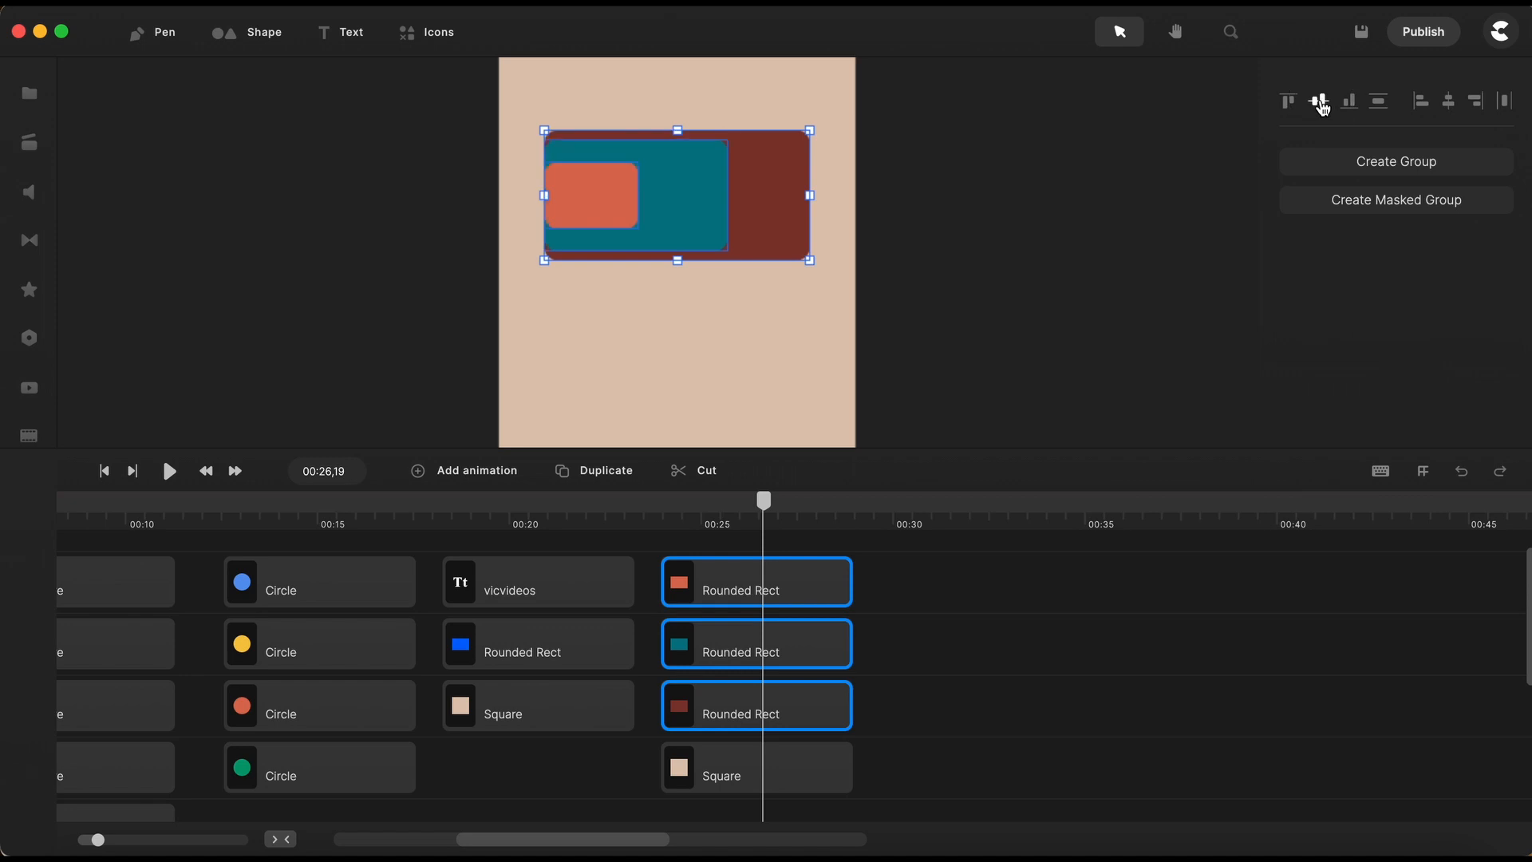
pyautogui.click(1478, 103)
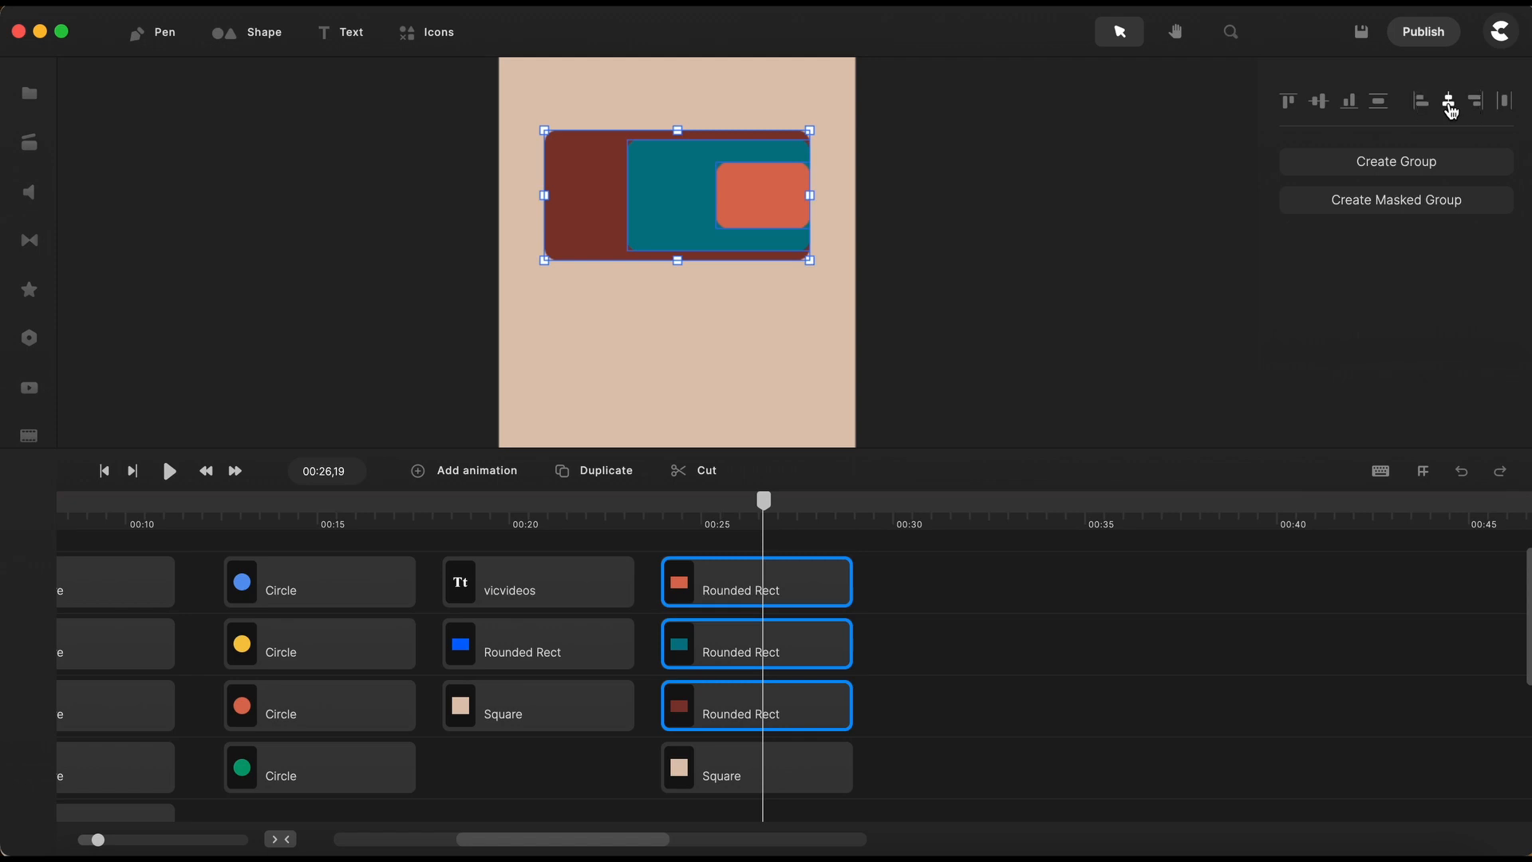
pyautogui.click(1449, 103)
pyautogui.click(1062, 663)
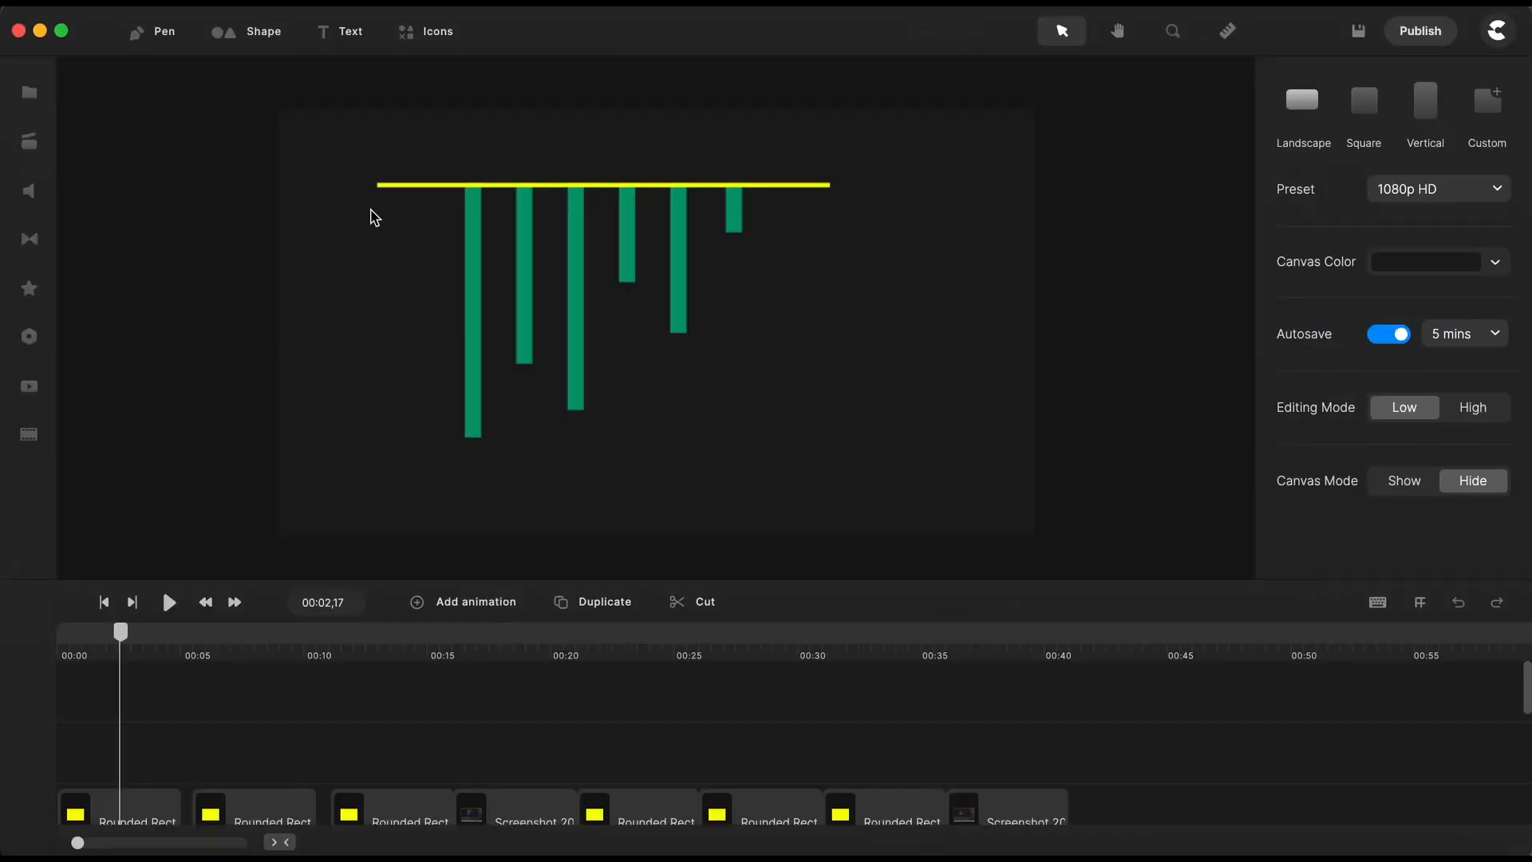
# - Select all the green bars together with the yellow line and align them to their right edge
pyautogui.moveTo(332, 144); pyautogui.dragTo(910, 443)
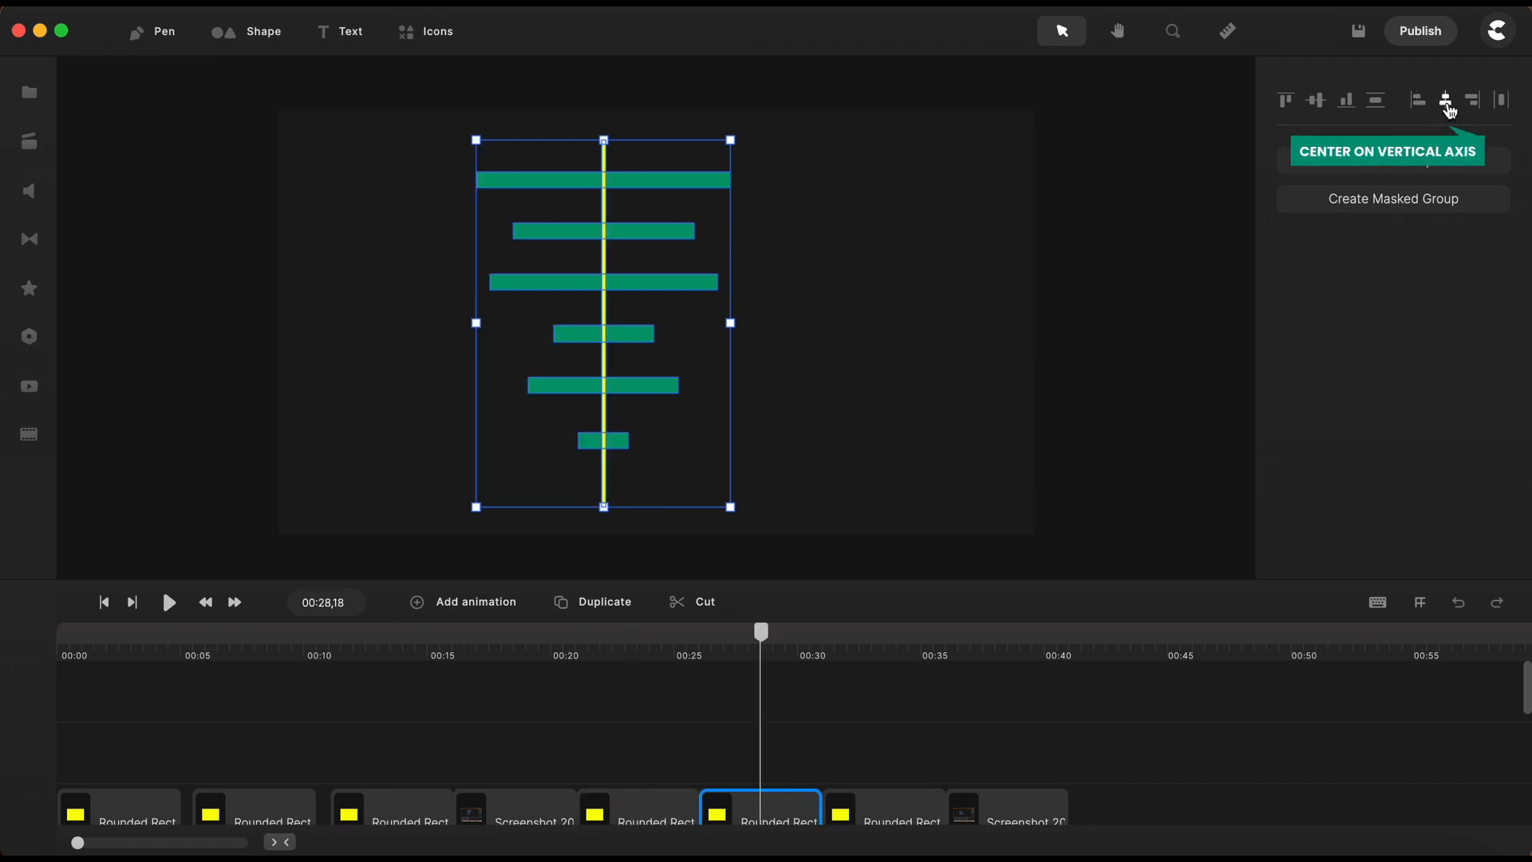
pyautogui.click(1474, 101)
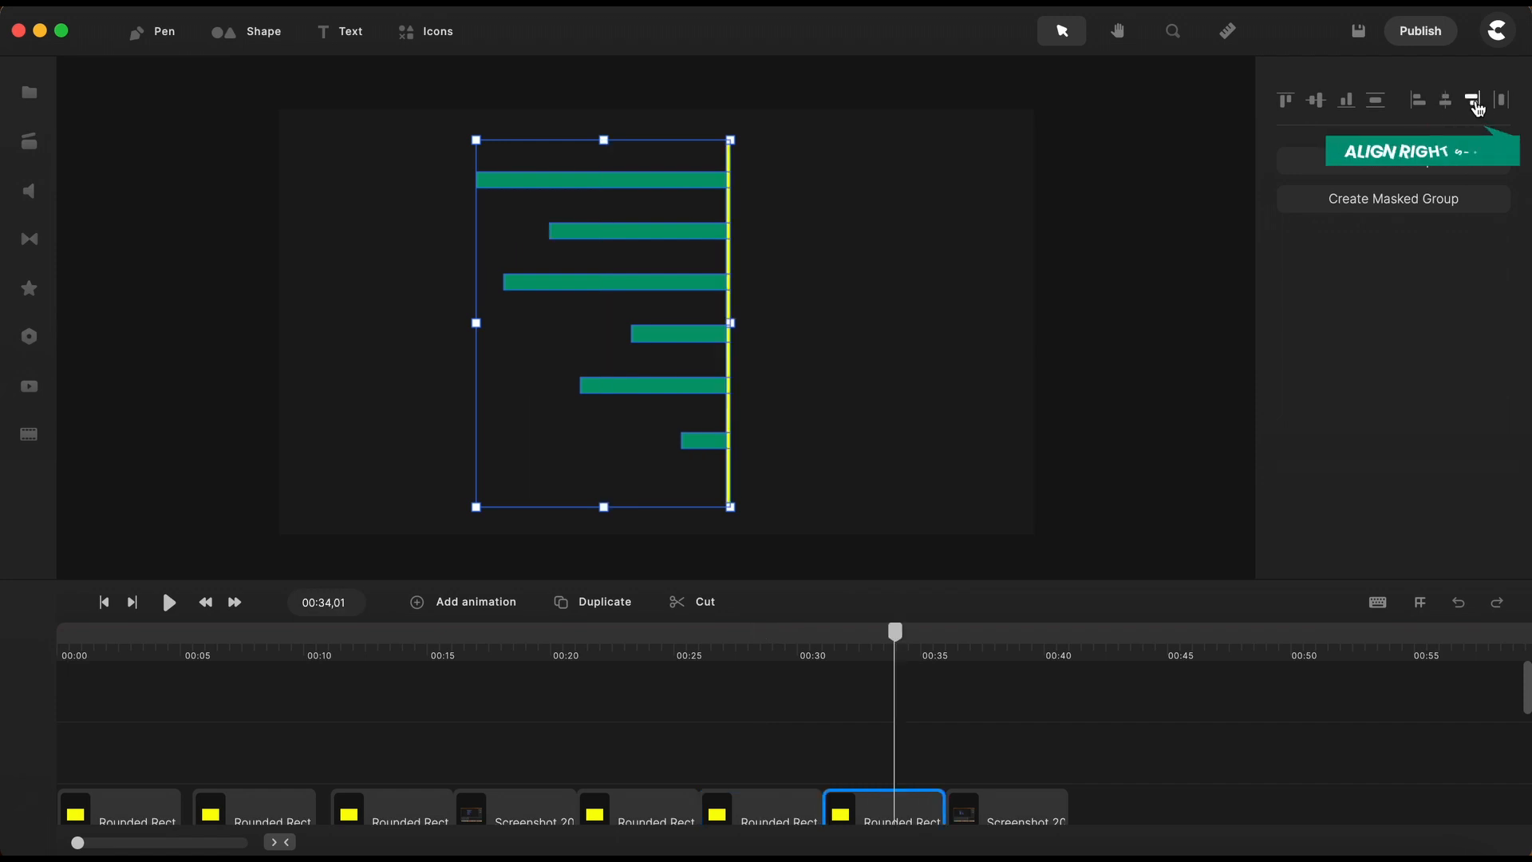